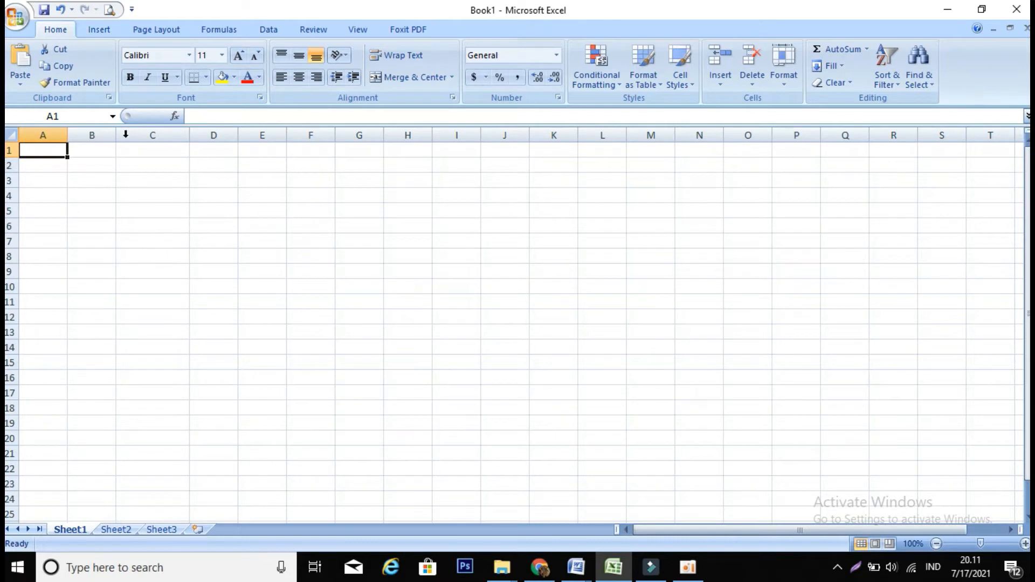
left_click(92, 35)
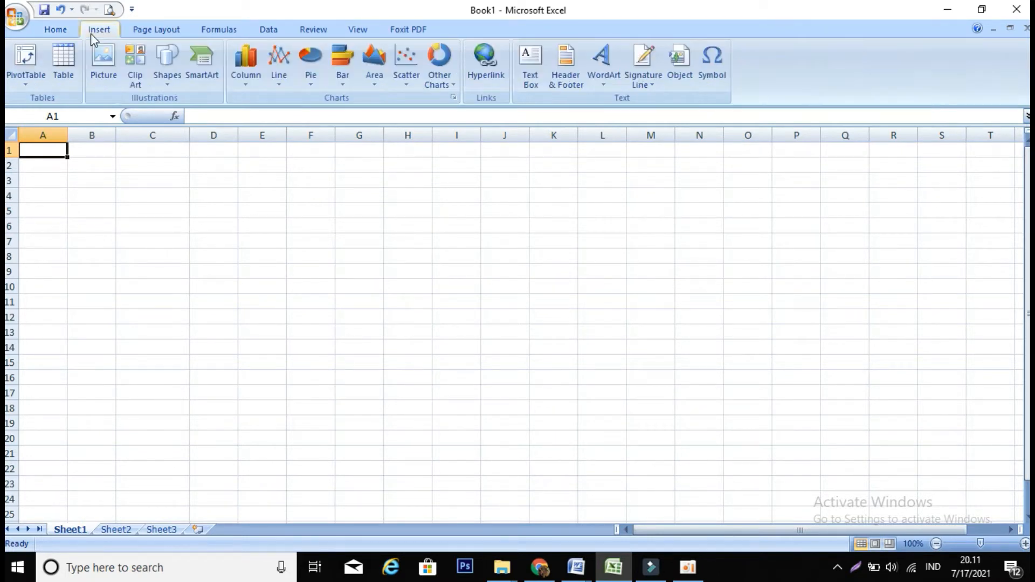
left_click(165, 31)
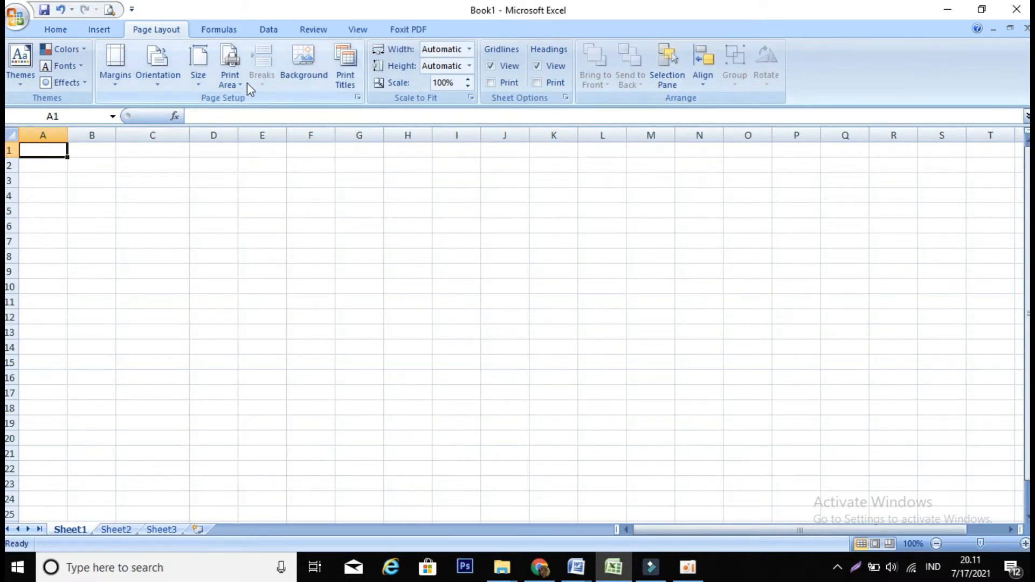
left_click(224, 29)
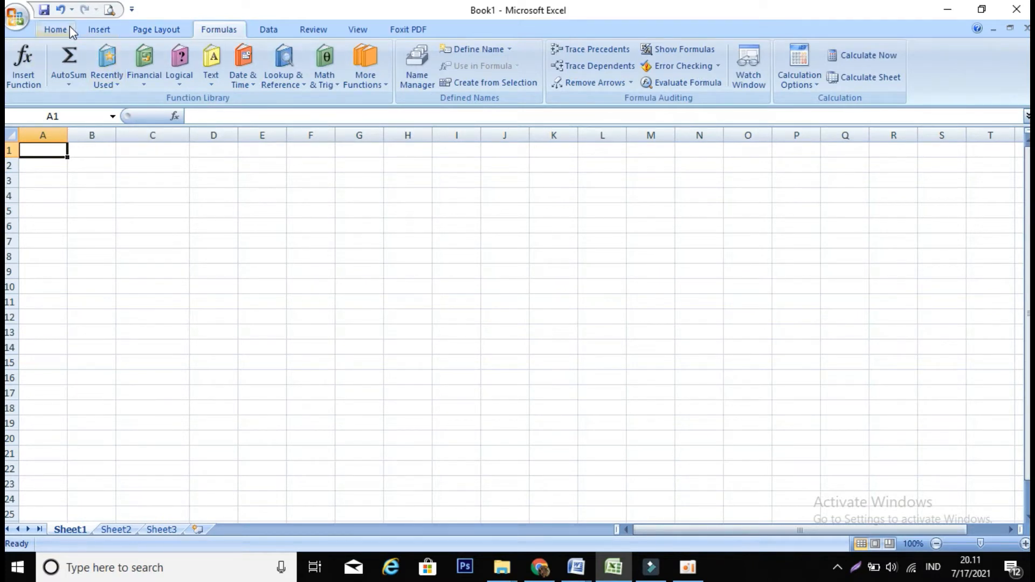
left_click(55, 29)
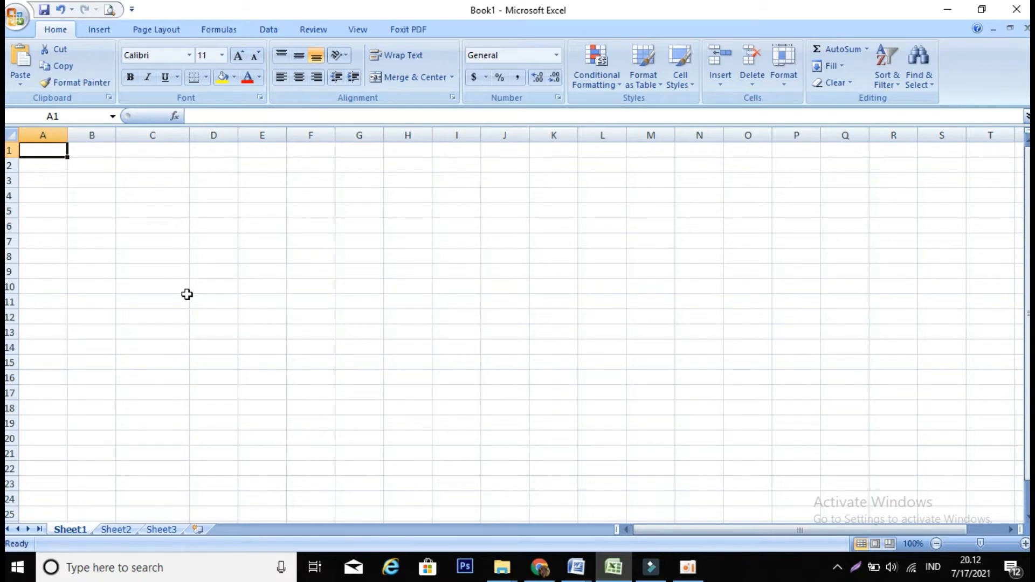
Enter the title "Toko Buku Bunga" in cell A1.
type("Sabtu")
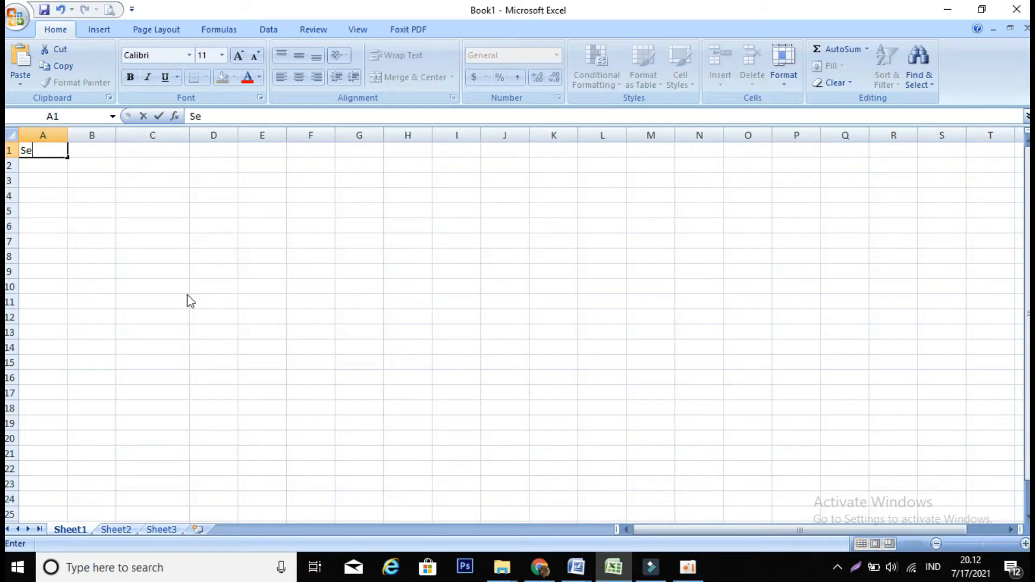
key("BackSpace")
key("BackSpace")
key("BackSpace")
key("BackSpace")
key("BackSpace")
type("Toko Bu")
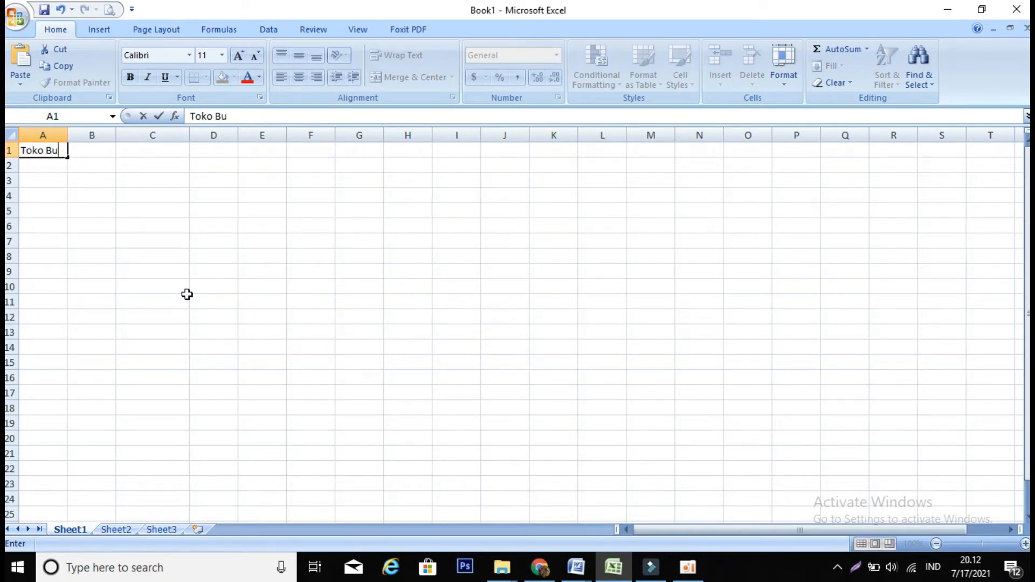
type("ku BUnga")
key("BackSpace")
key("BackSpace")
key("BackSpace")
key("BackSpace")
type("unga")
key("Return")
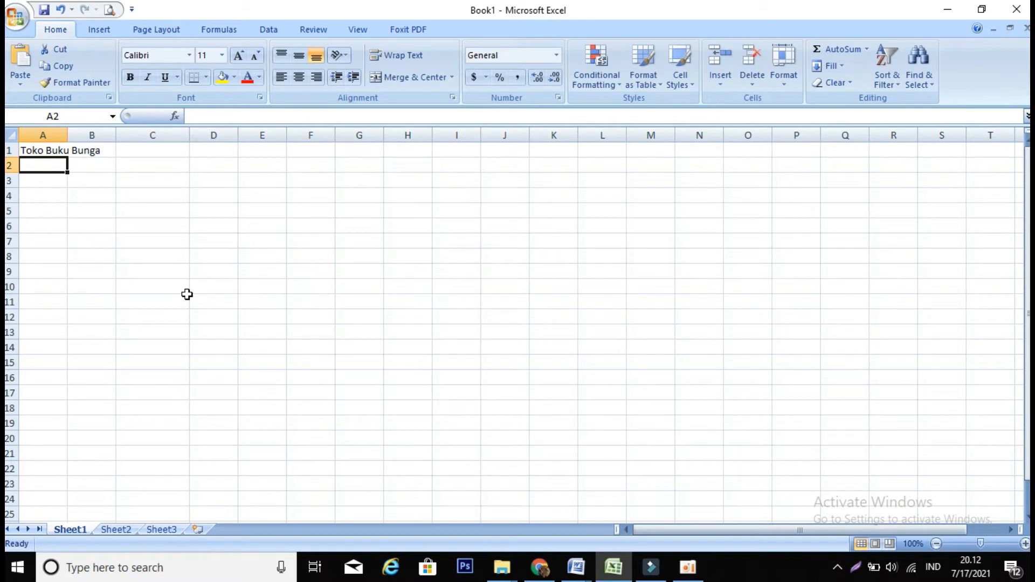
Enter the report heading "LAPORAN PENJUALAN" in cell A2, below the shop title.
type("LA")
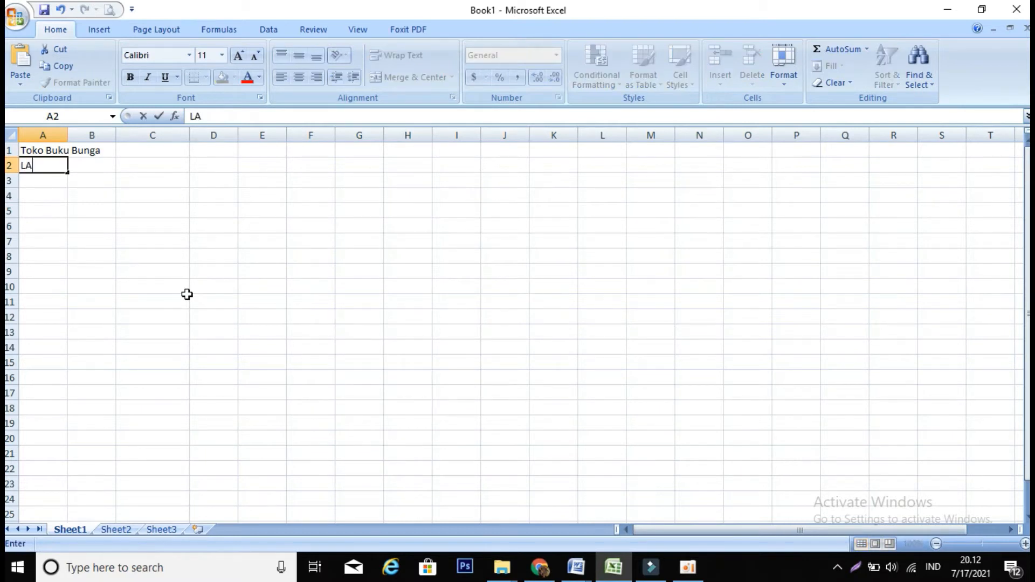
type("PORAN PENJUALANM")
key("BackSpace")
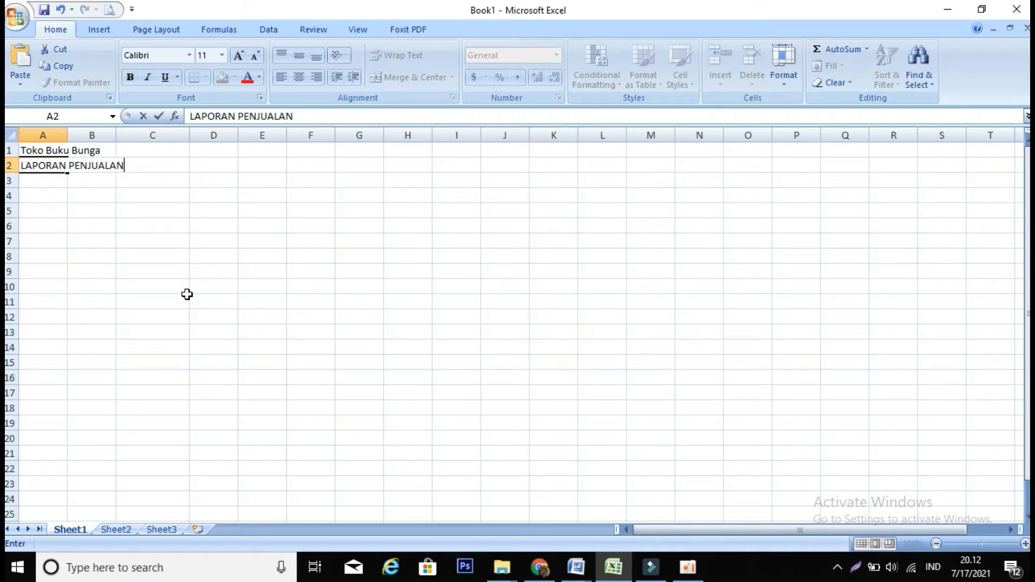
key("Return")
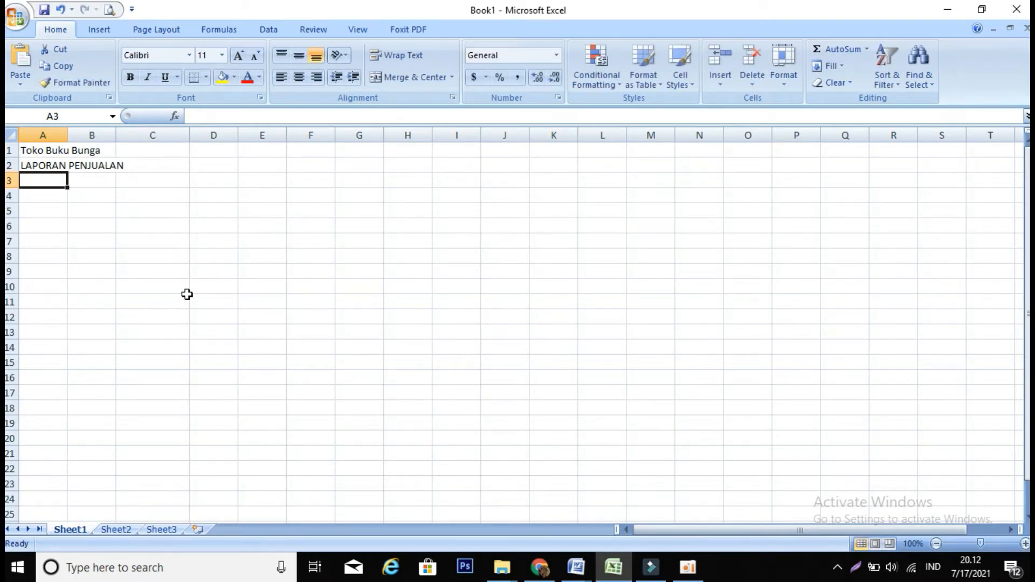
Enter the labels "Tanggal" in cell A3 and "sales" in cell A4.
type("Tangga")
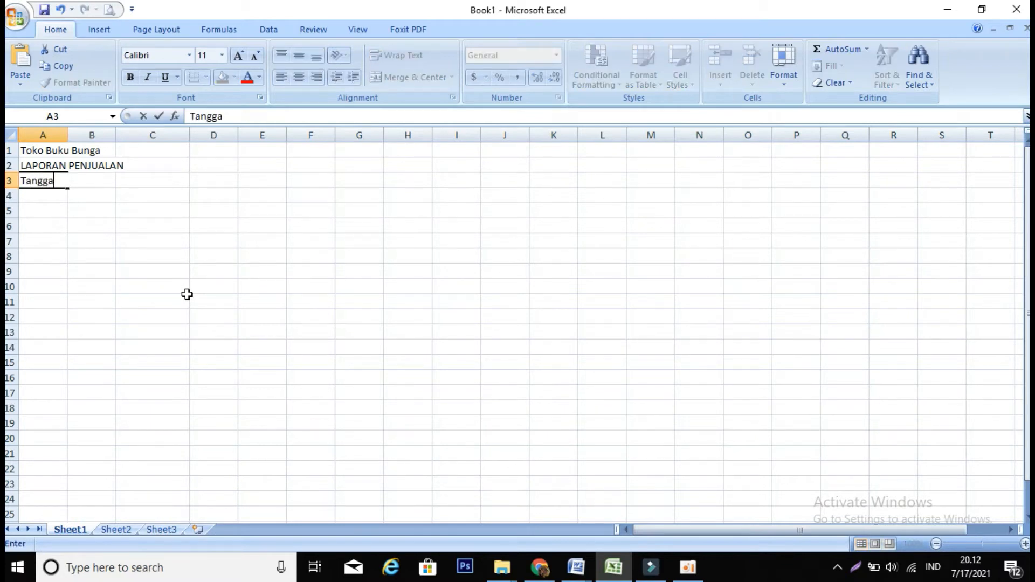
type("l")
key("Return")
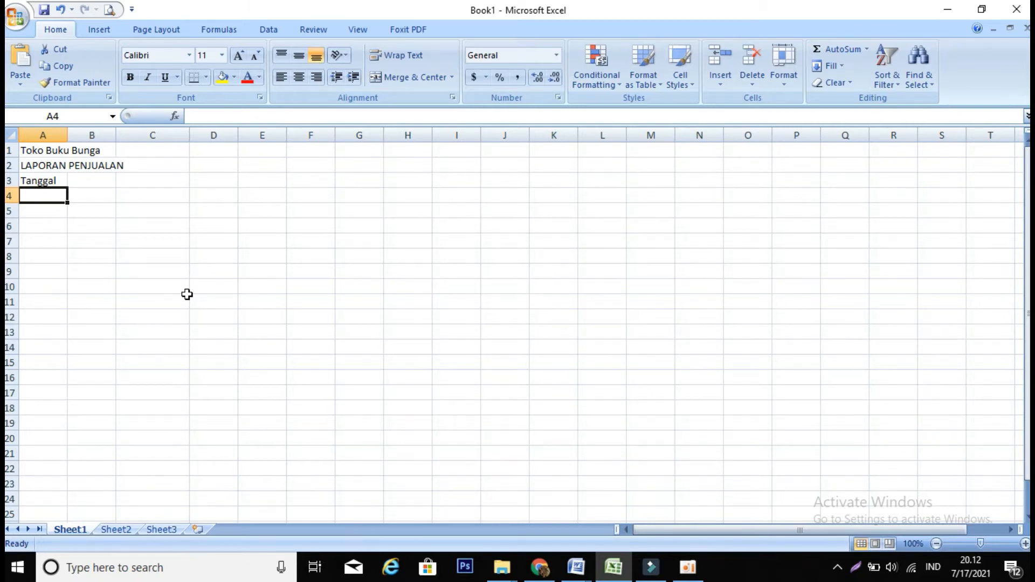
type("sales")
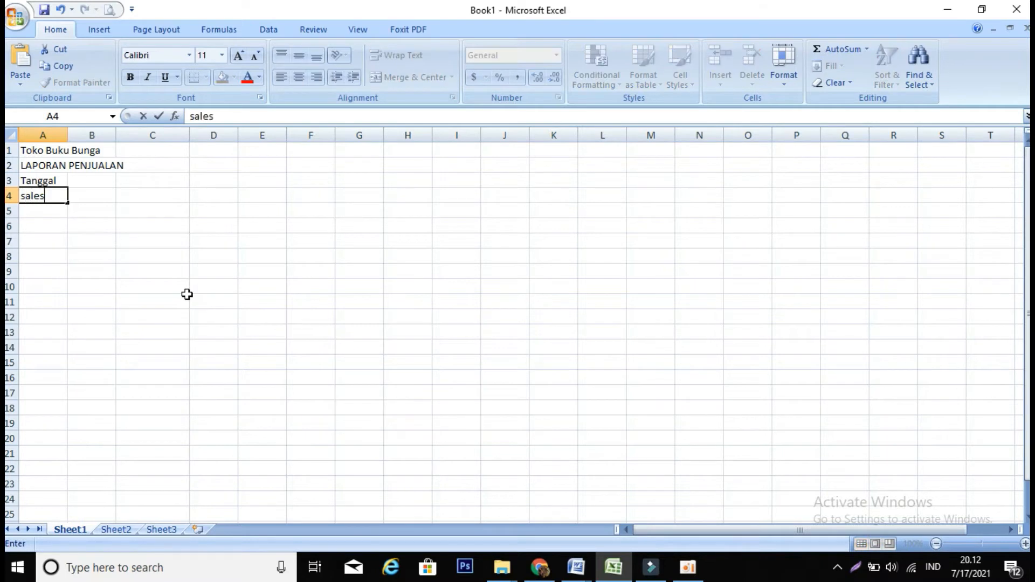
key("Return")
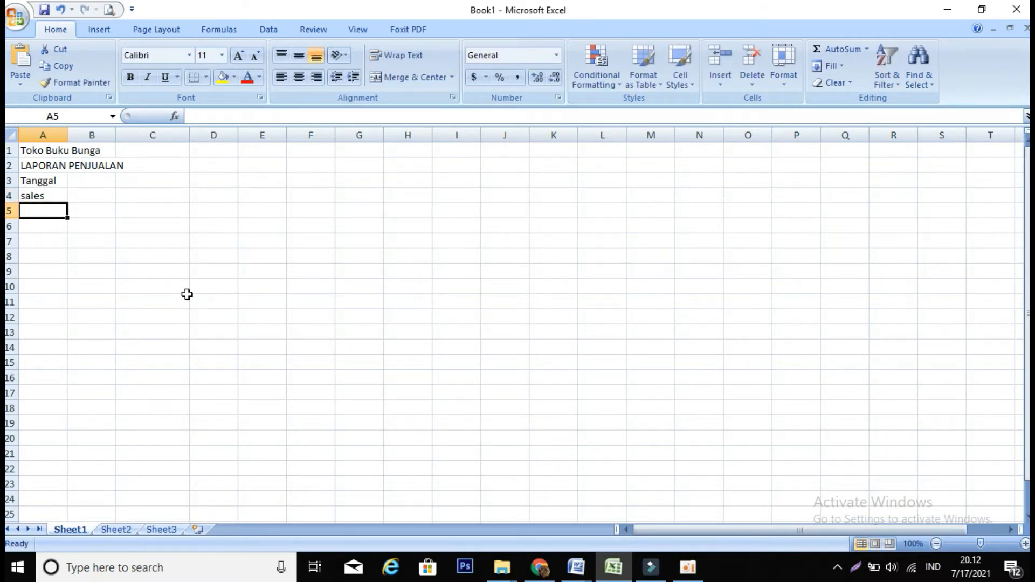
key("Up")
key("Down")
key("Up")
key("Down")
key("Up")
key("Up")
key("Down")
key("Up")
key("Down")
key("Down")
key("Down")
key("Up")
key("Up")
key("Up")
Enter the column headers "No", "Nama Barang", "Harga satuan" and "Jumlah" in cells A6 to D6.
key("Down")
key("Down")
key("Down")
type("No")
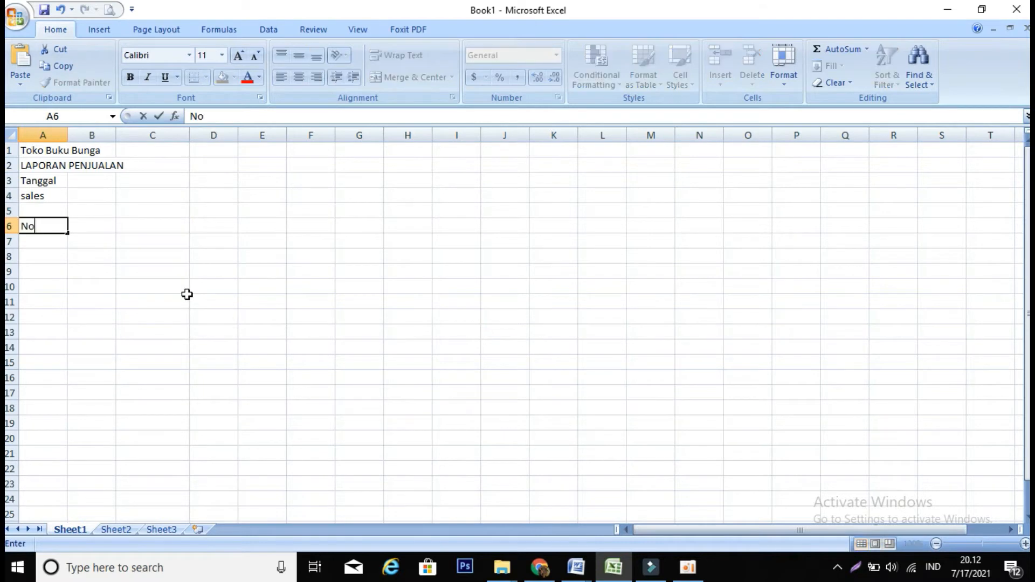
key("Tab")
type("Nama Barang")
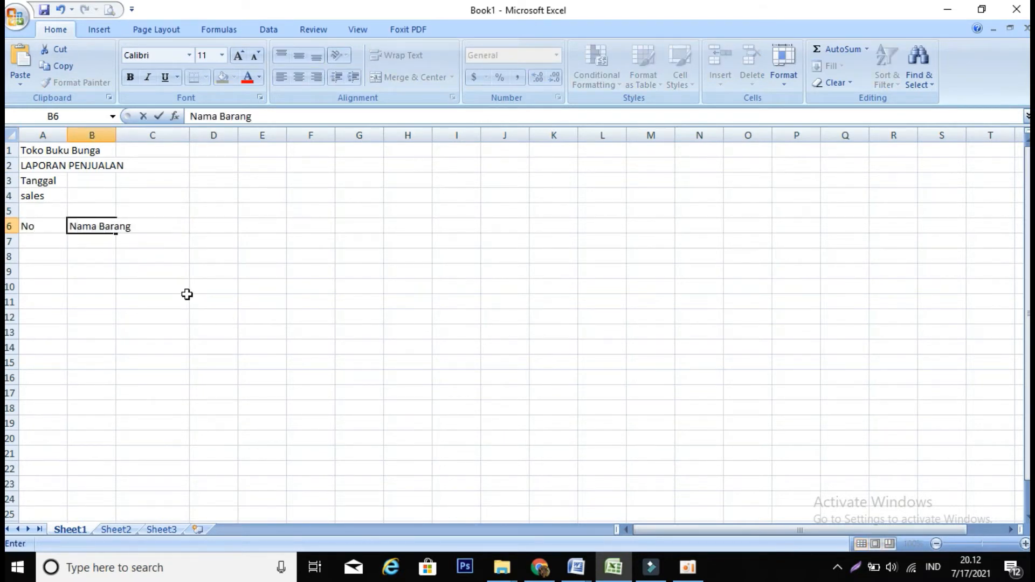
key("Tab")
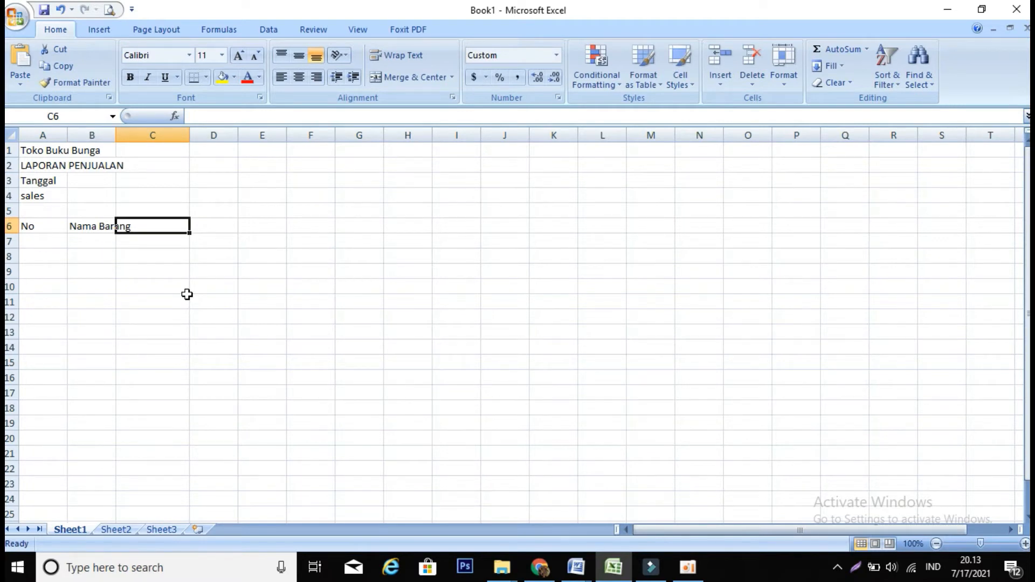
type("Harga satuan")
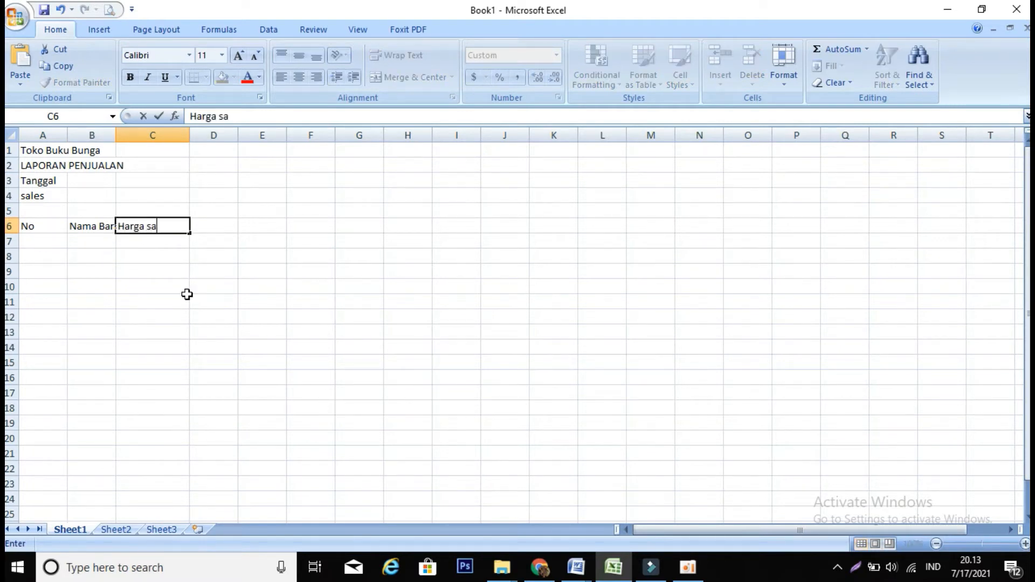
key("Tab")
type("J")
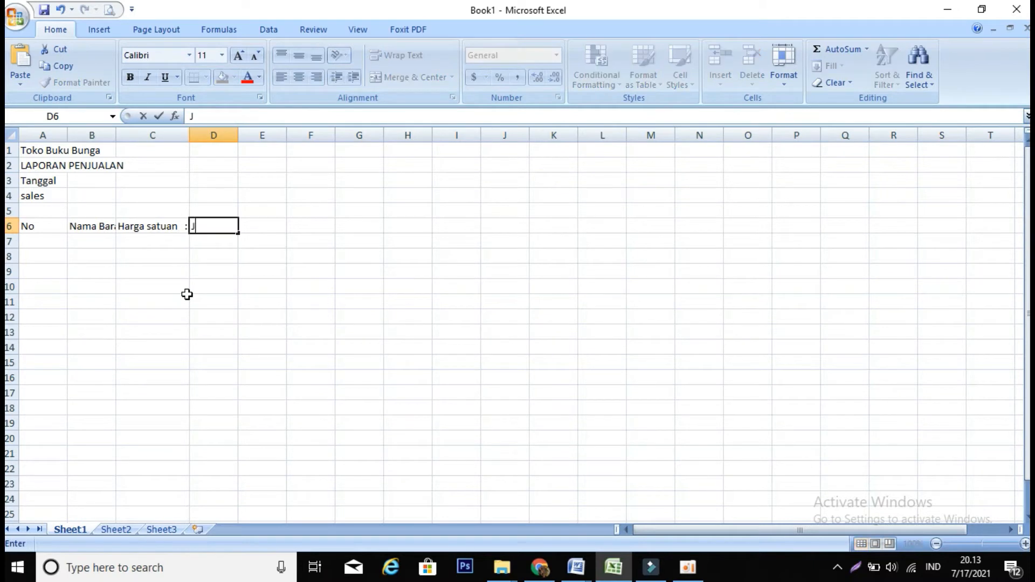
type("umlah")
Set the number format of the "Harga satuan" header cell to General.
key("shift+Tab")
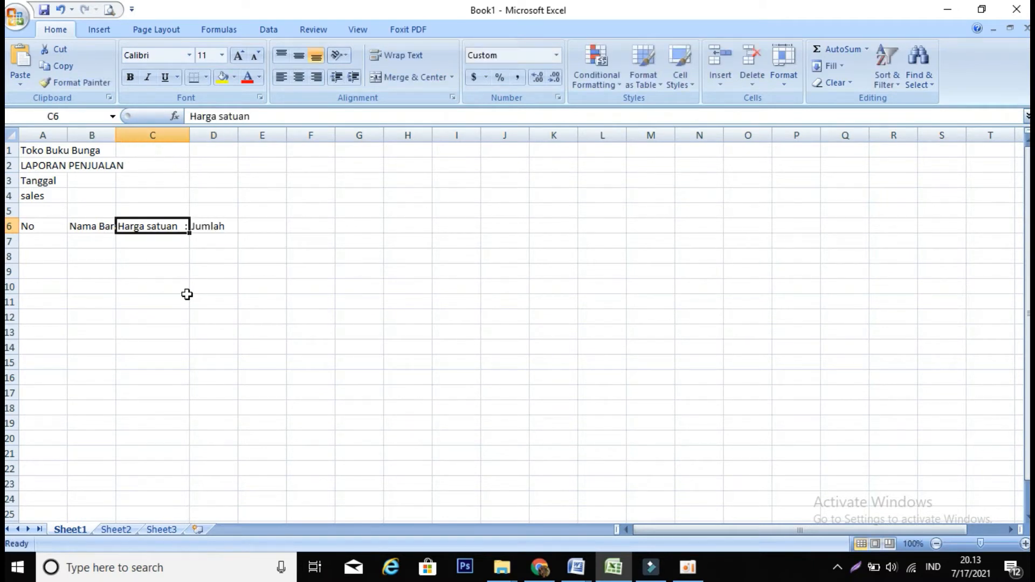
left_click(556, 56)
left_click(553, 81)
Enter the last column header, "Total", in cell E6.
left_click(205, 230)
left_click(252, 228)
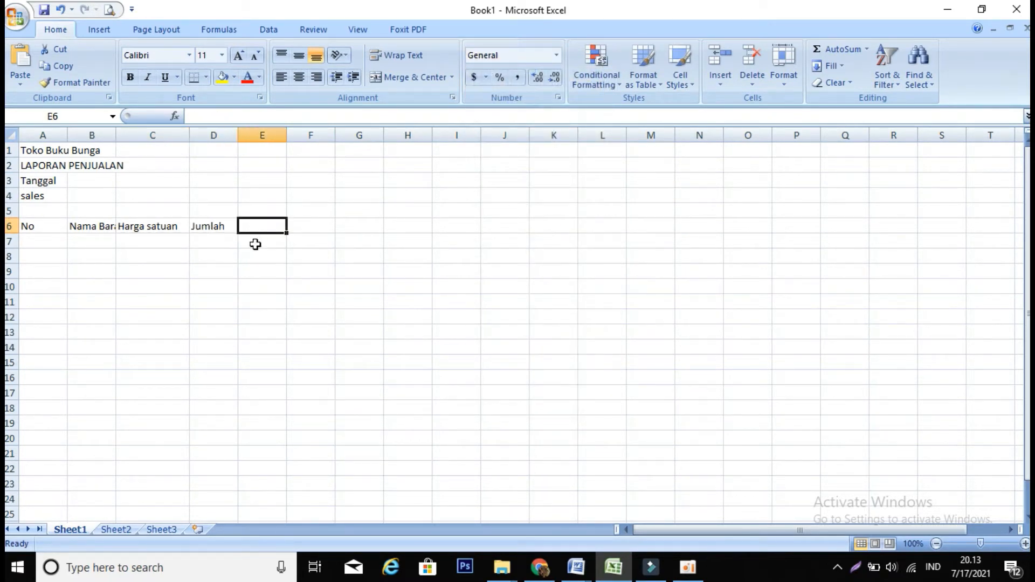
type("Tota")
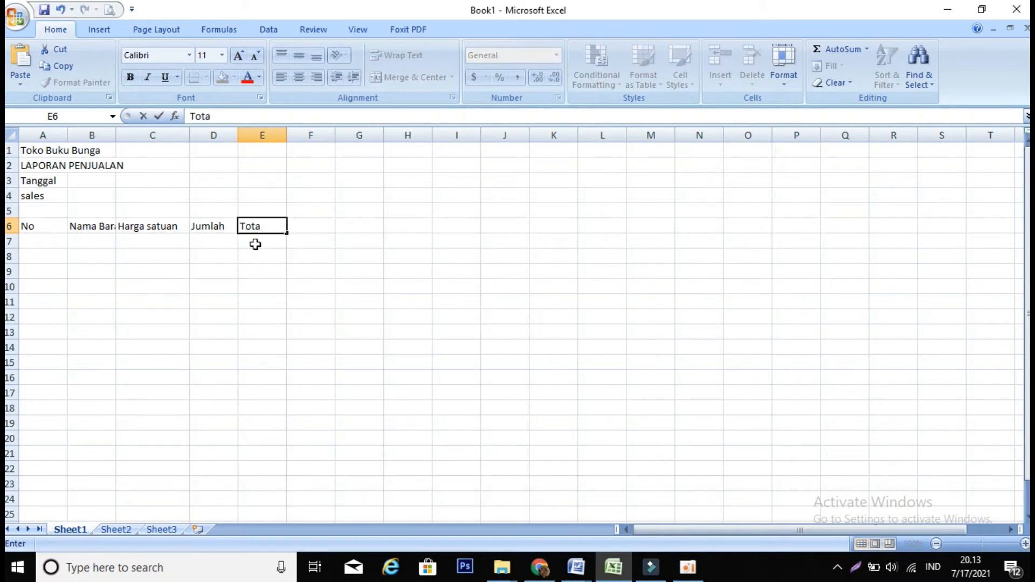
type("l")
key("Return")
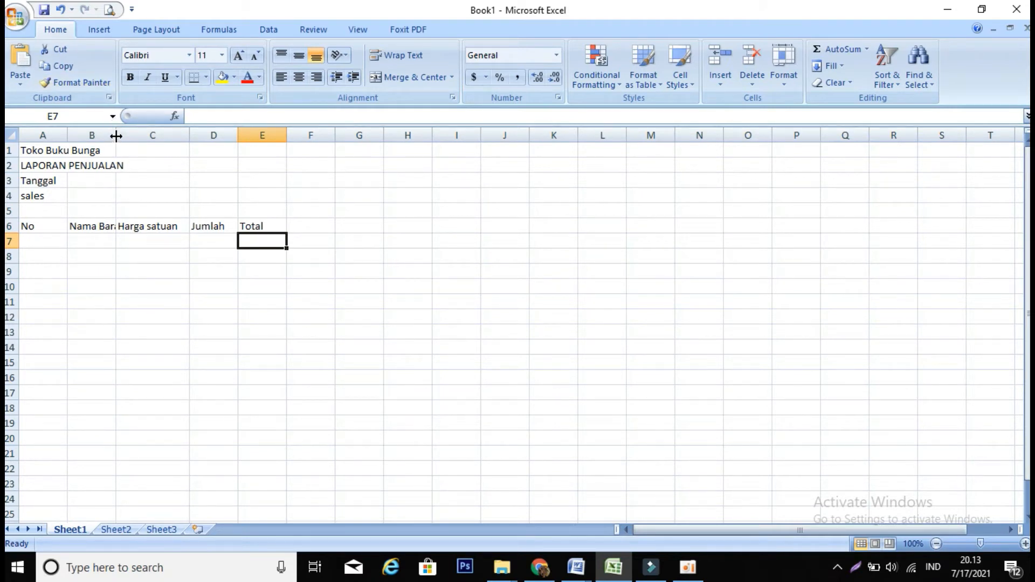
Narrow column A slightly and auto-fit column B to its "Nama Barang" header.
left_click_drag(116, 135, 152, 138)
left_click_drag(70, 130, 56, 131)
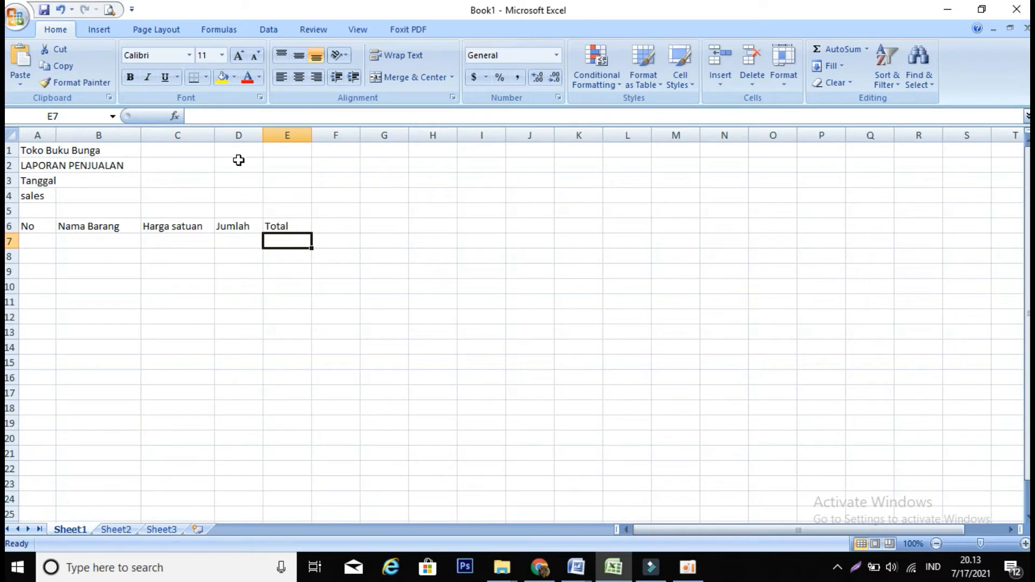
left_click_drag(142, 134, 107, 139)
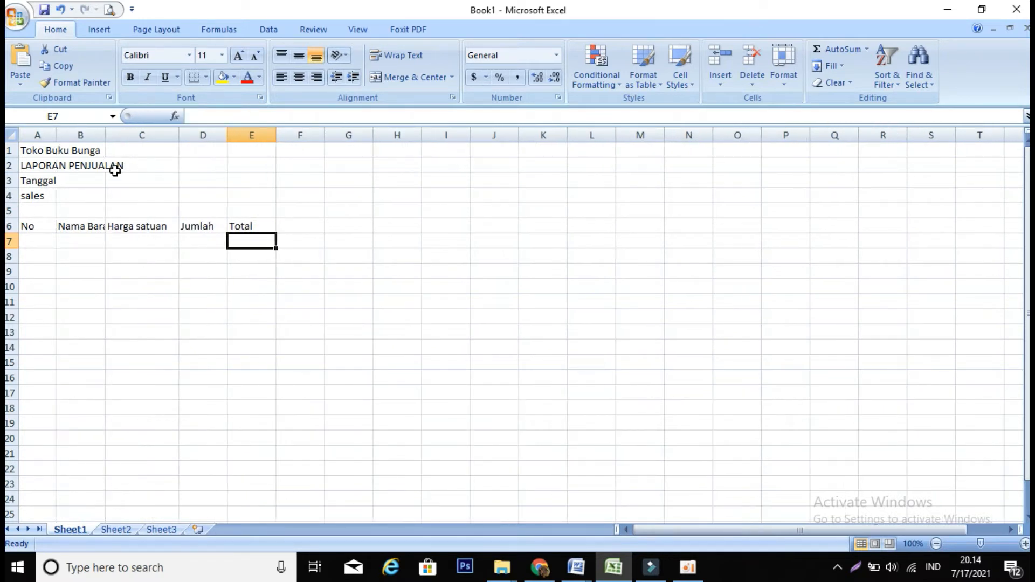
double_click(104, 134)
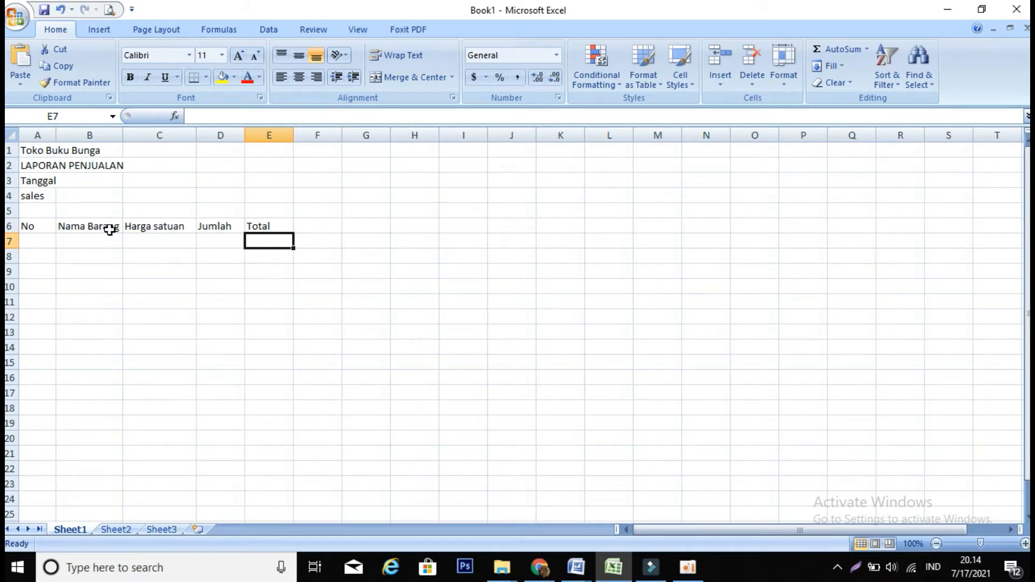
Narrow columns B and C to less than the width of their header texts.
left_click(38, 134)
left_click_drag(39, 134, 270, 152)
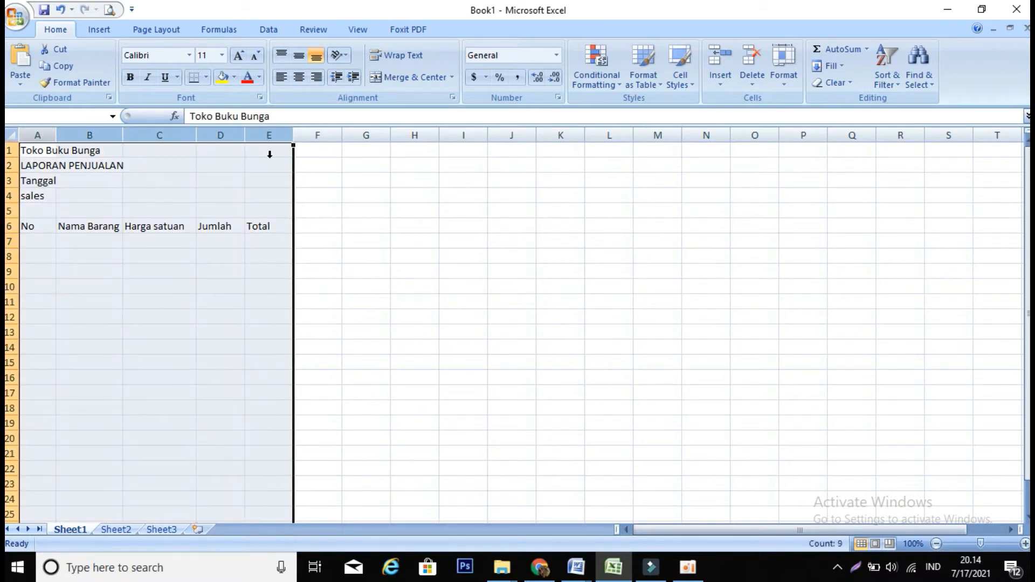
left_click(70, 132)
left_click_drag(123, 138, 81, 143)
left_click_drag(155, 133, 129, 133)
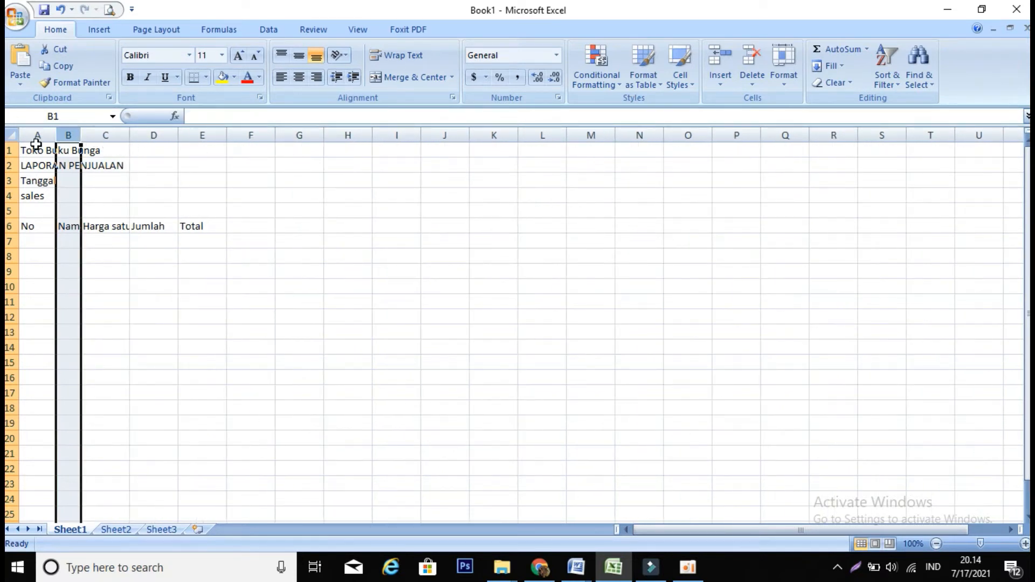
Auto-fit columns A to E to their contents, and narrow column A to about the width of its "No" header.
left_click_drag(37, 134, 222, 138)
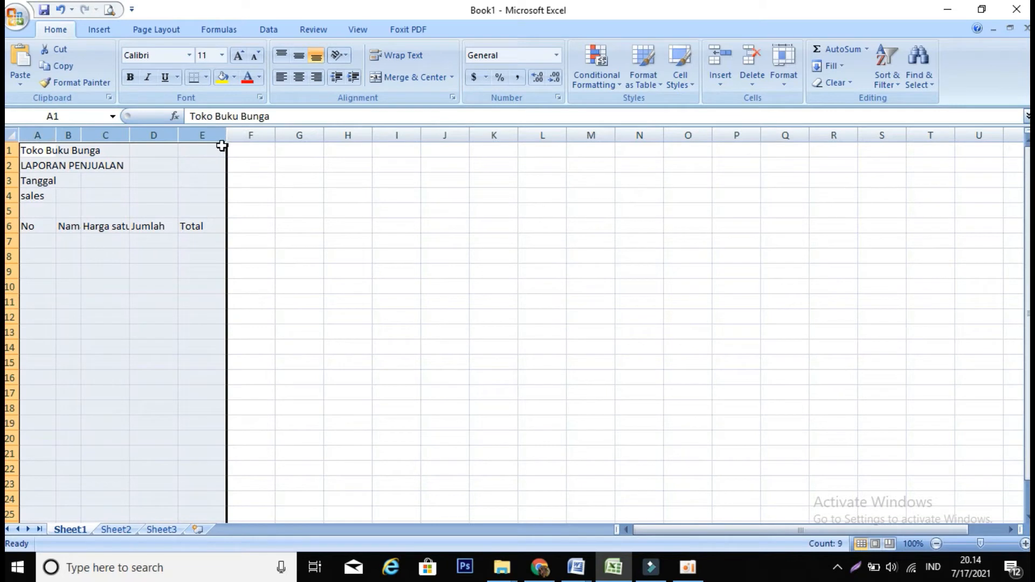
double_click(224, 134)
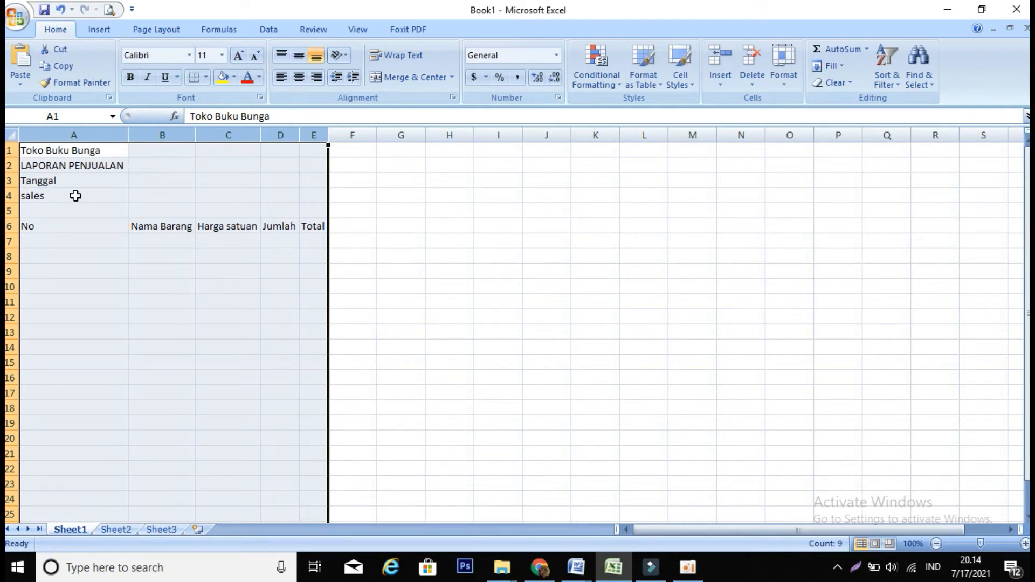
left_click(59, 152)
left_click(63, 168)
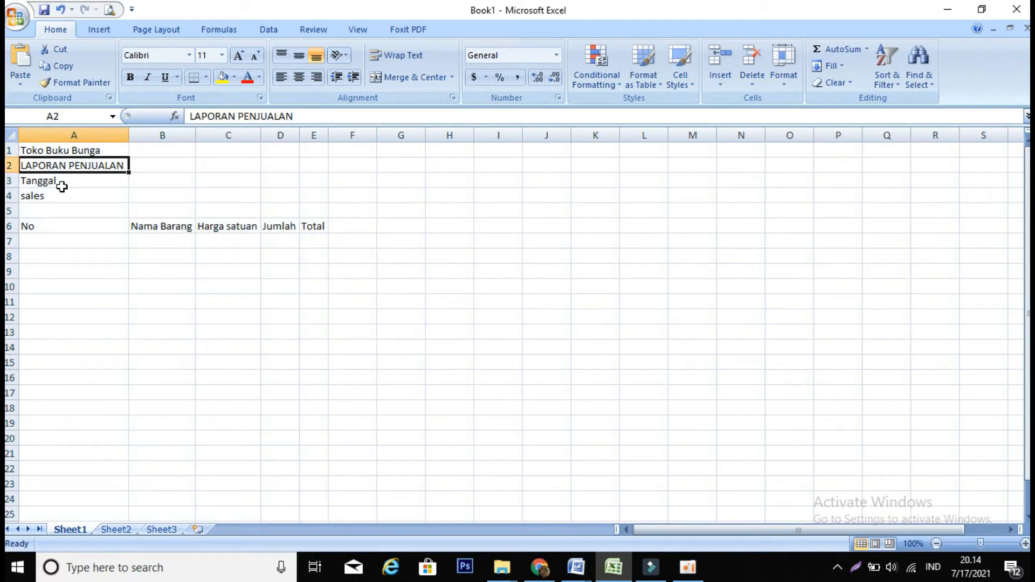
left_click(62, 181)
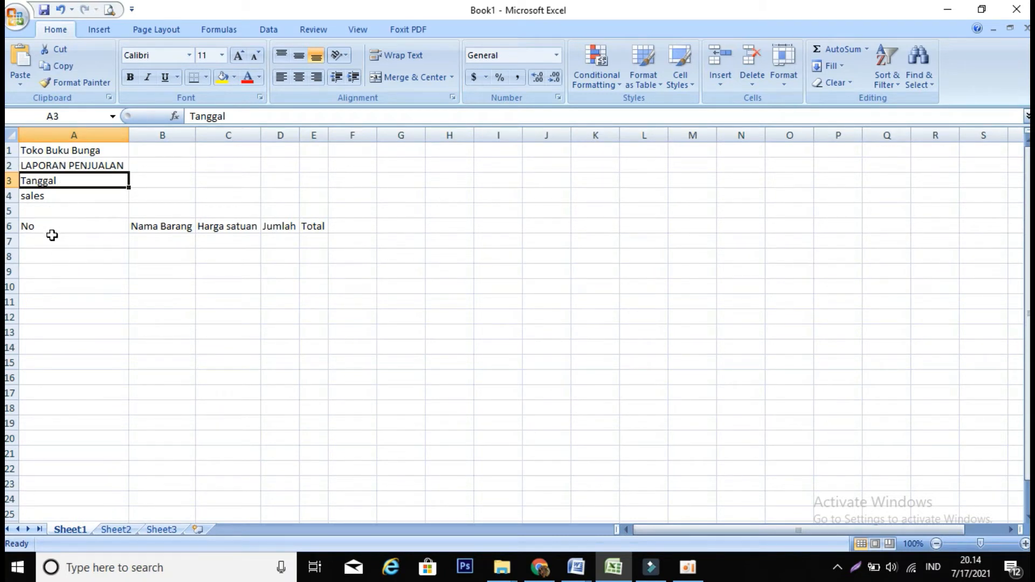
left_click_drag(131, 133, 44, 145)
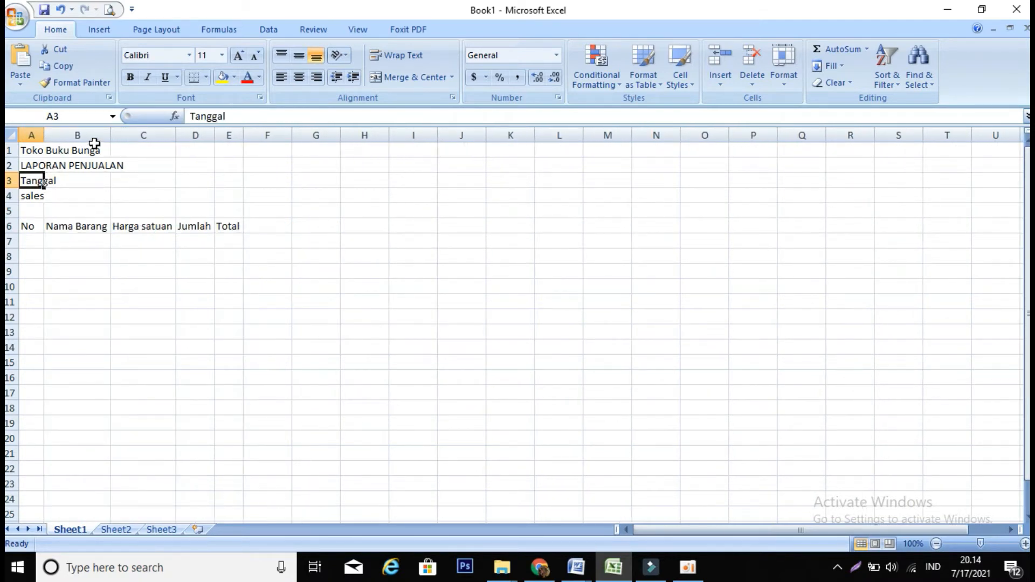
Merge and center the "Toko Buku Bunga" title across A1:E1 and the "LAPORAN PENJUALAN" title across A2:E2.
left_click(92, 153)
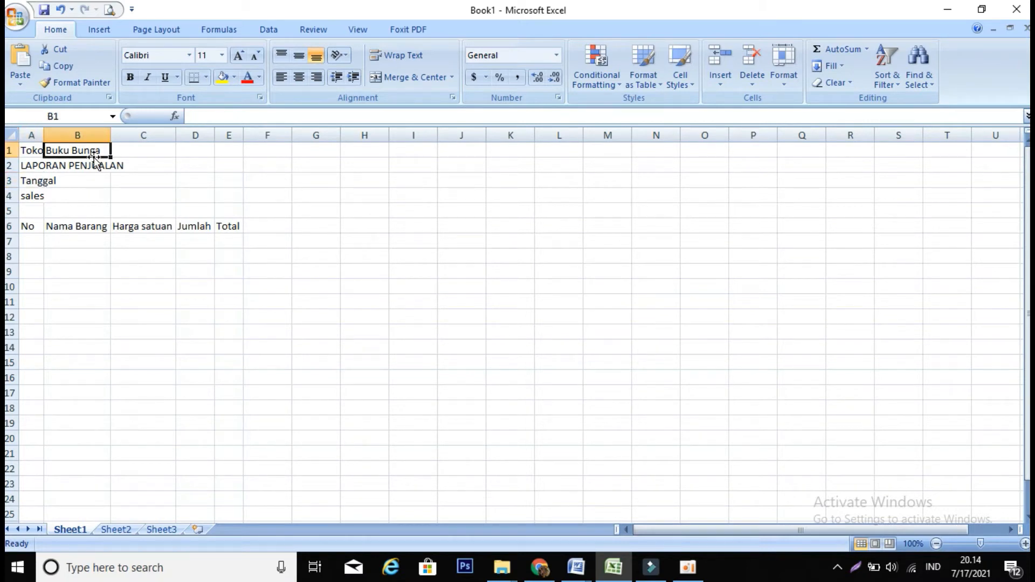
left_click(36, 152)
left_click_drag(37, 151, 226, 154)
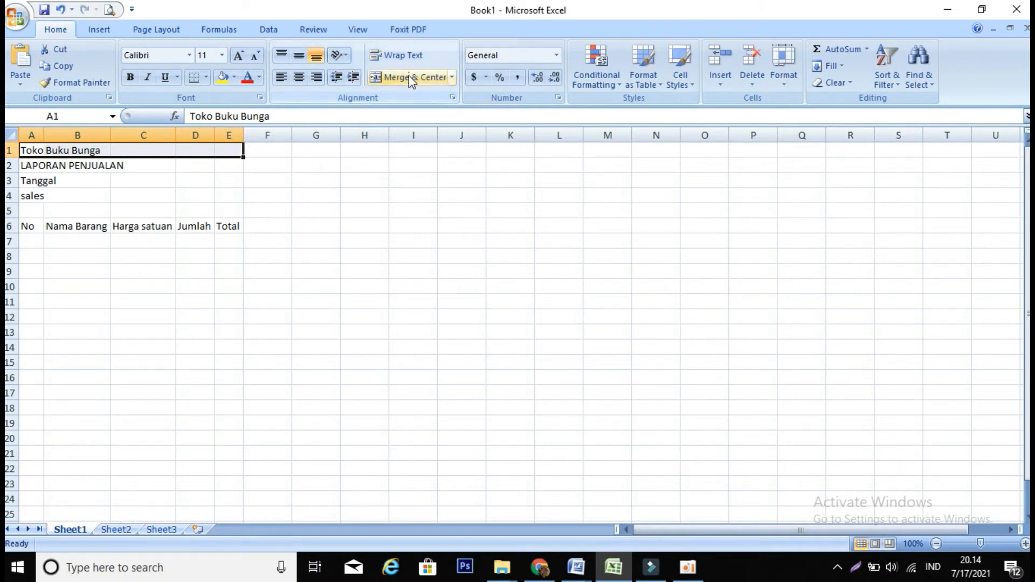
left_click(411, 80)
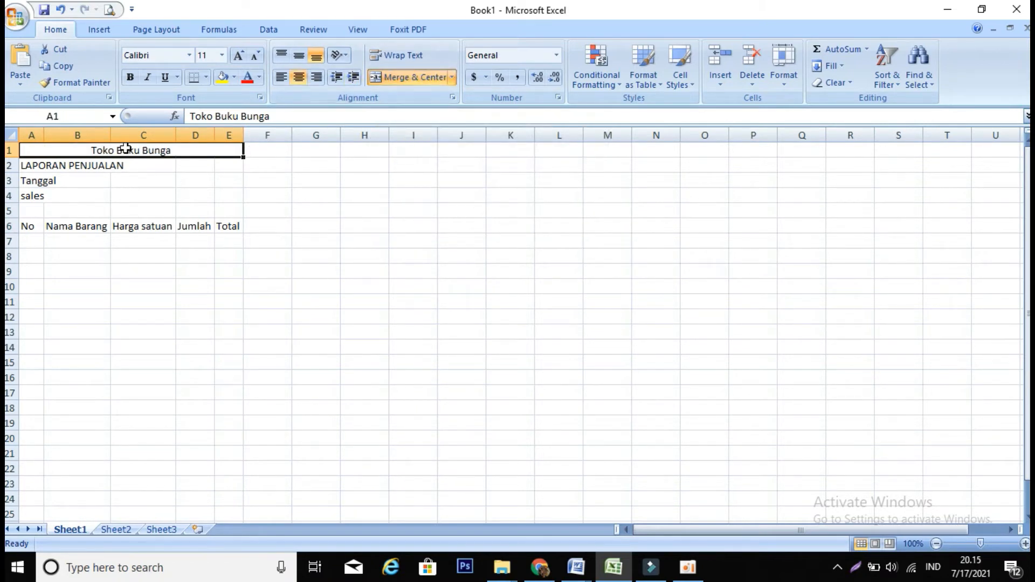
left_click(59, 165)
left_click_drag(30, 165, 218, 164)
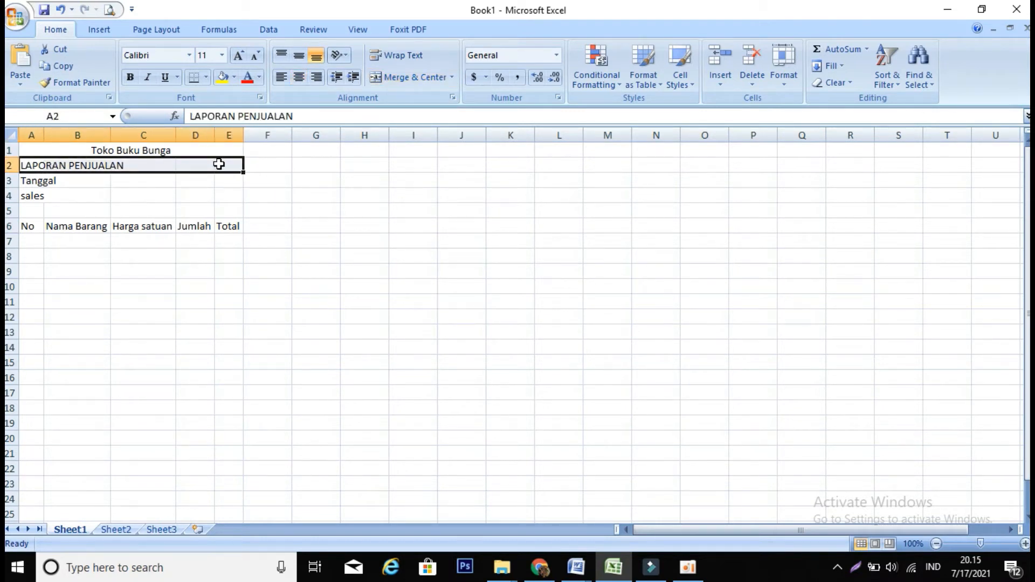
left_click(400, 79)
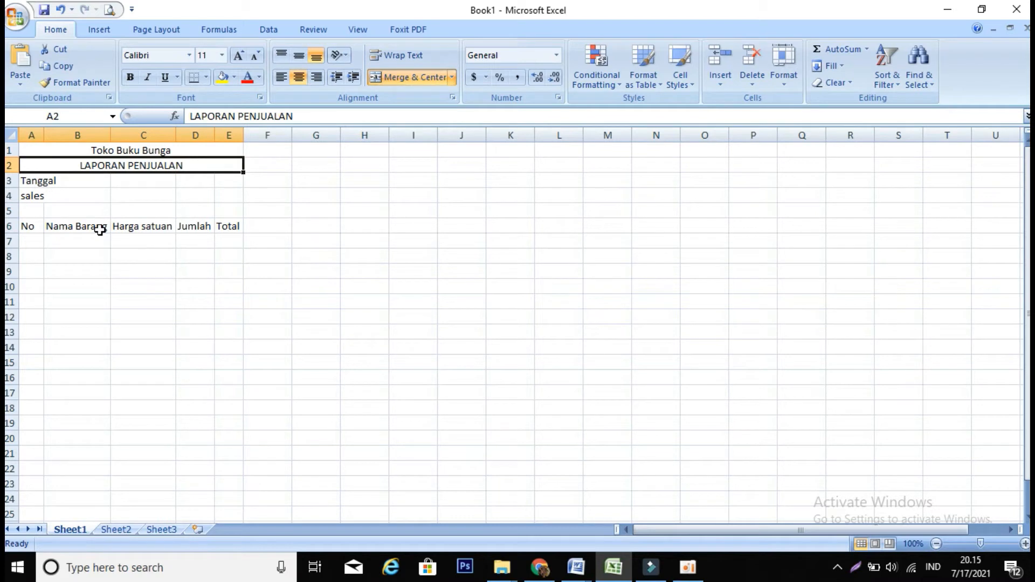
Make the "Toko Buku Bunga" title bold and set its font to Arial Black.
left_click(155, 151)
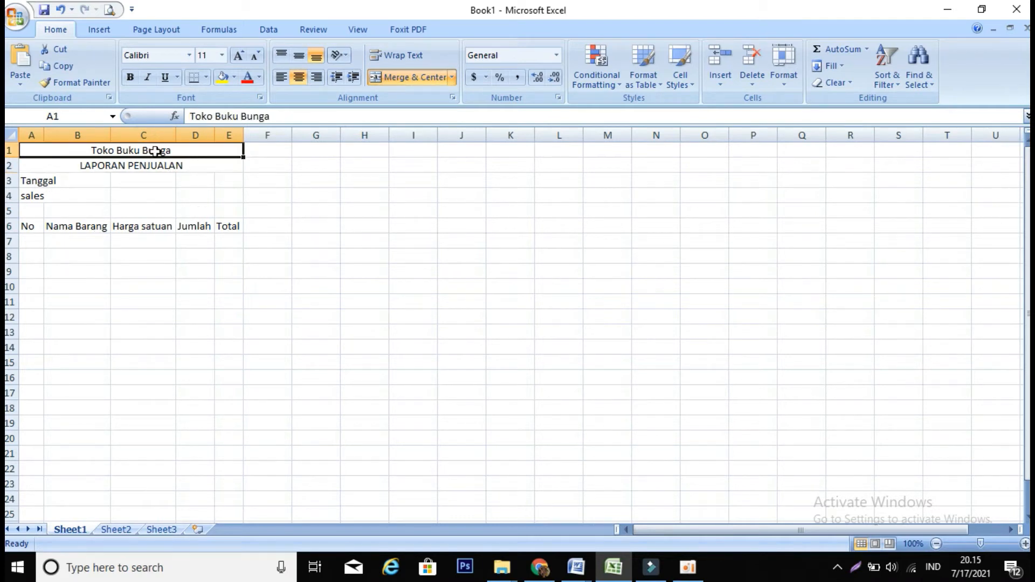
left_click(130, 78)
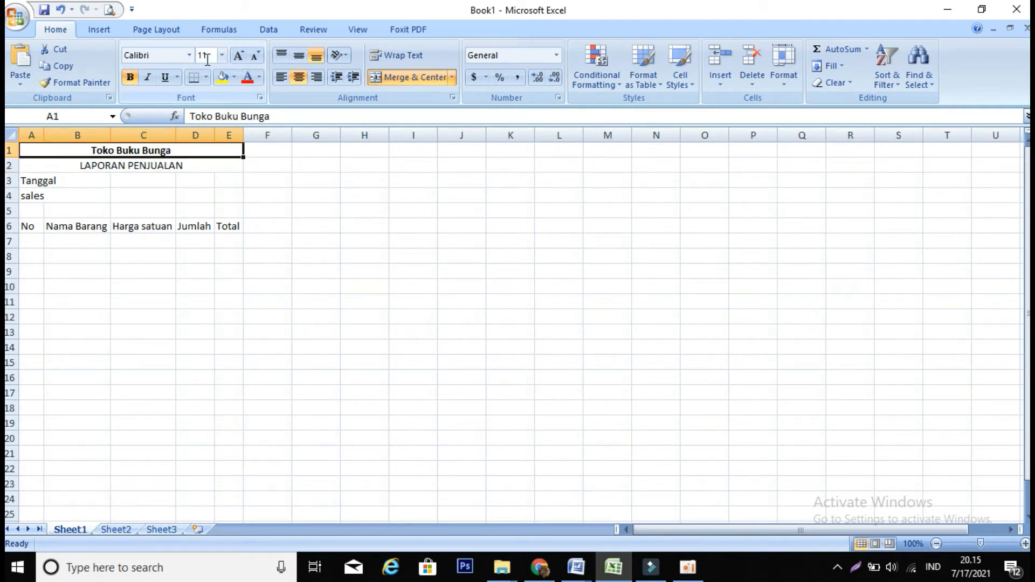
left_click(189, 55)
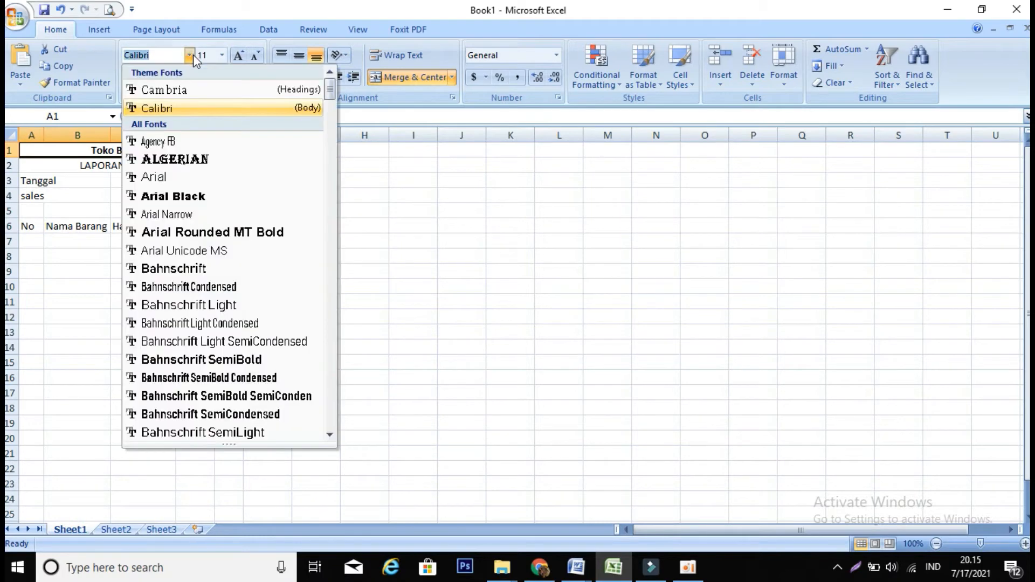
left_click(186, 197)
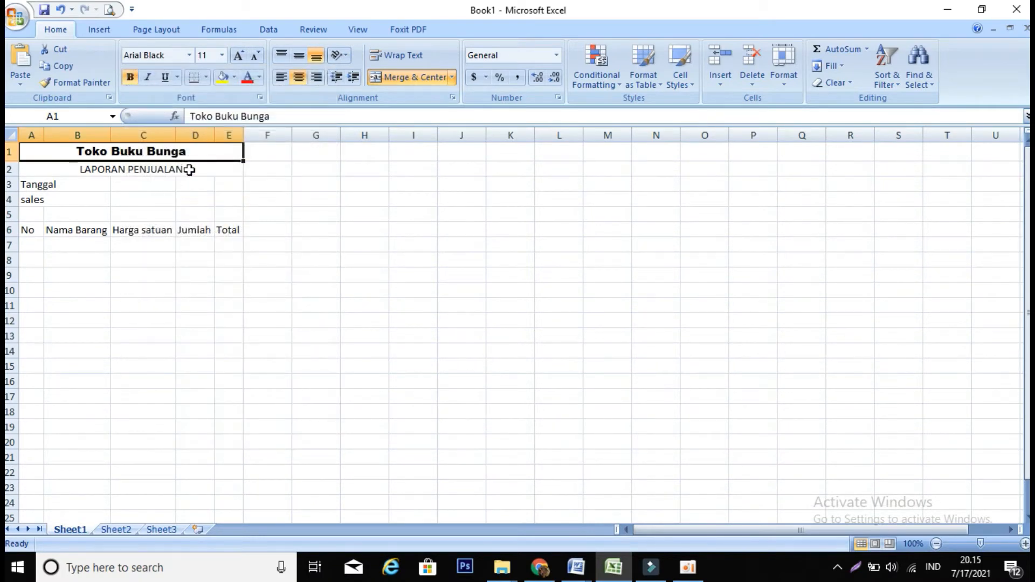
Merge and center the "Tanggal" label across A3:B3 and the "sales" label across A4:B4.
left_click(152, 169)
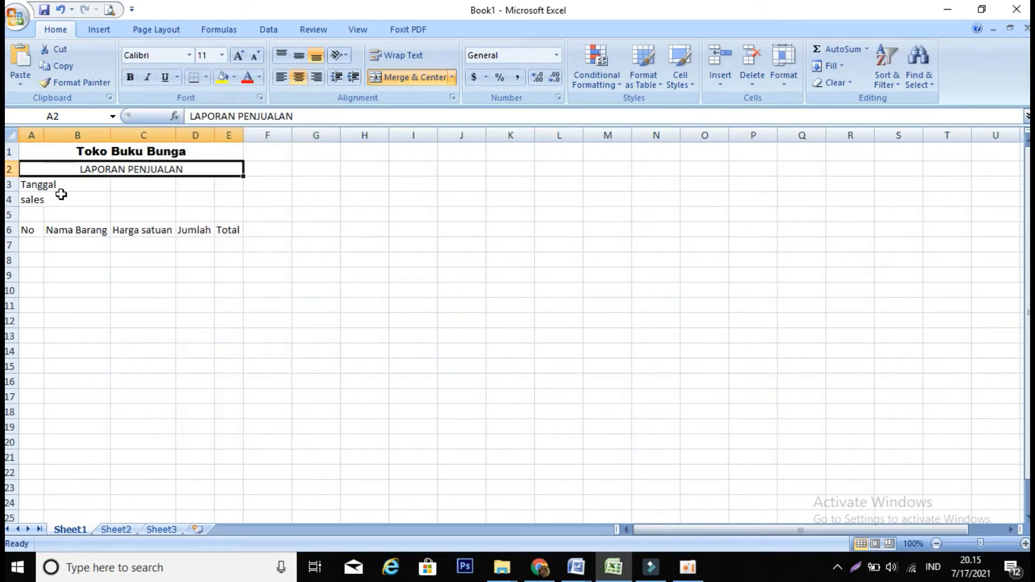
left_click(61, 194)
left_click(60, 185)
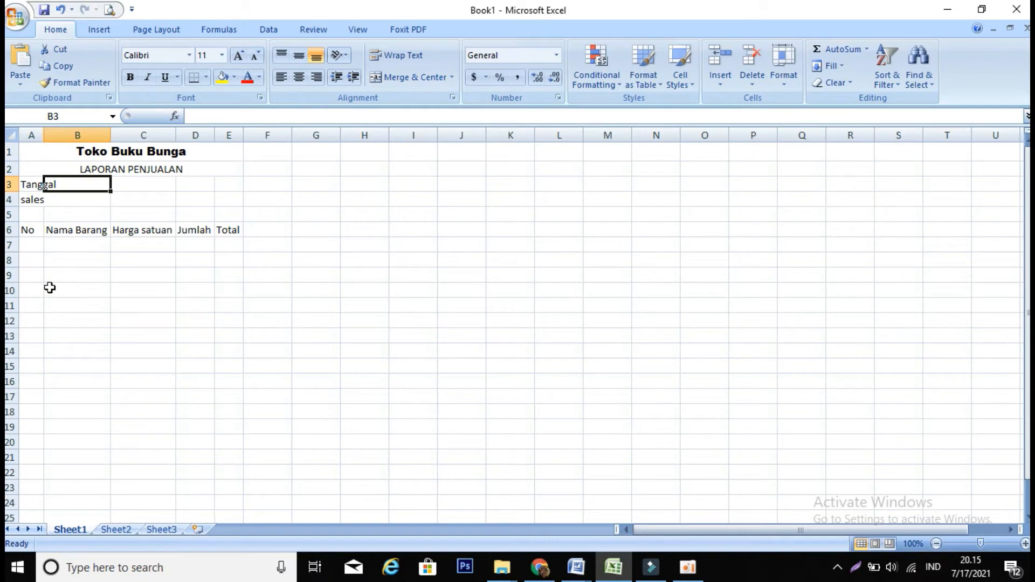
left_click(38, 188)
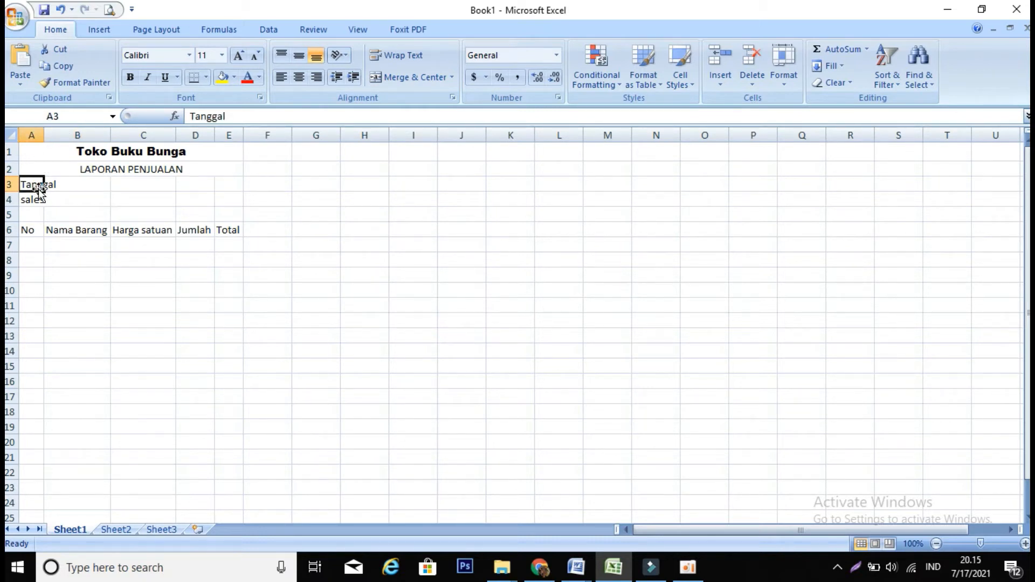
left_click(57, 187)
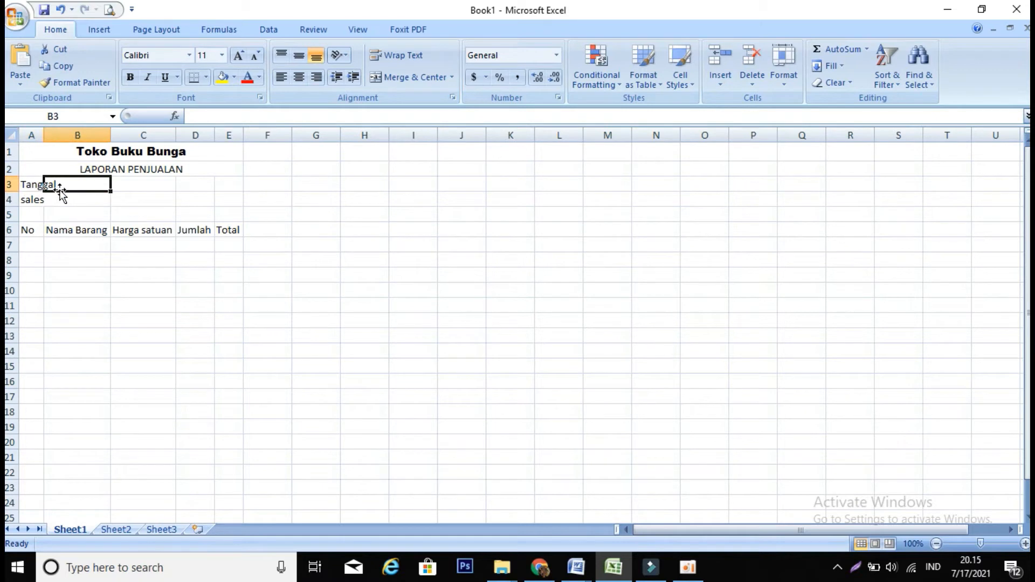
left_click(32, 188)
left_click_drag(33, 188, 58, 188)
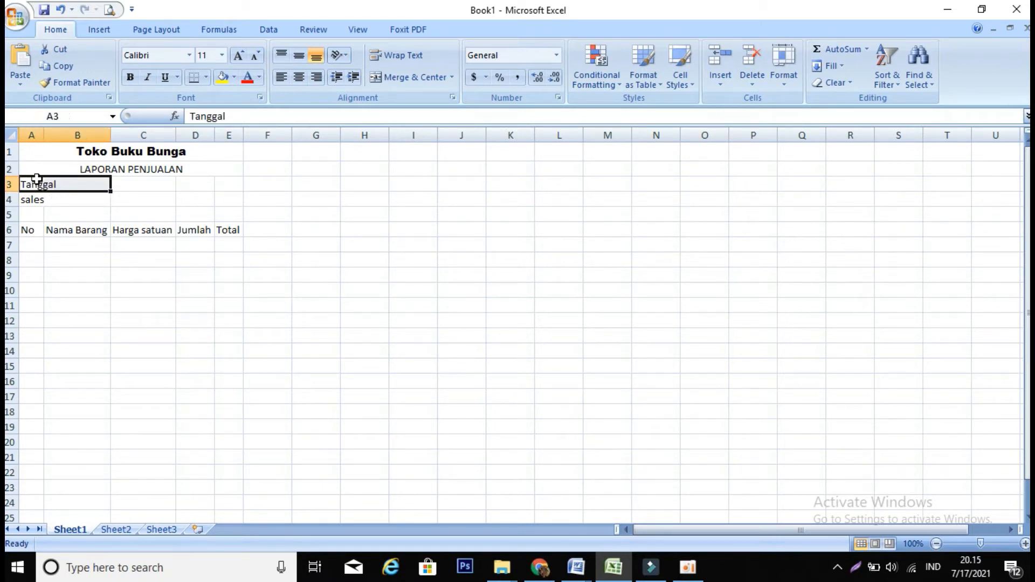
left_click(412, 76)
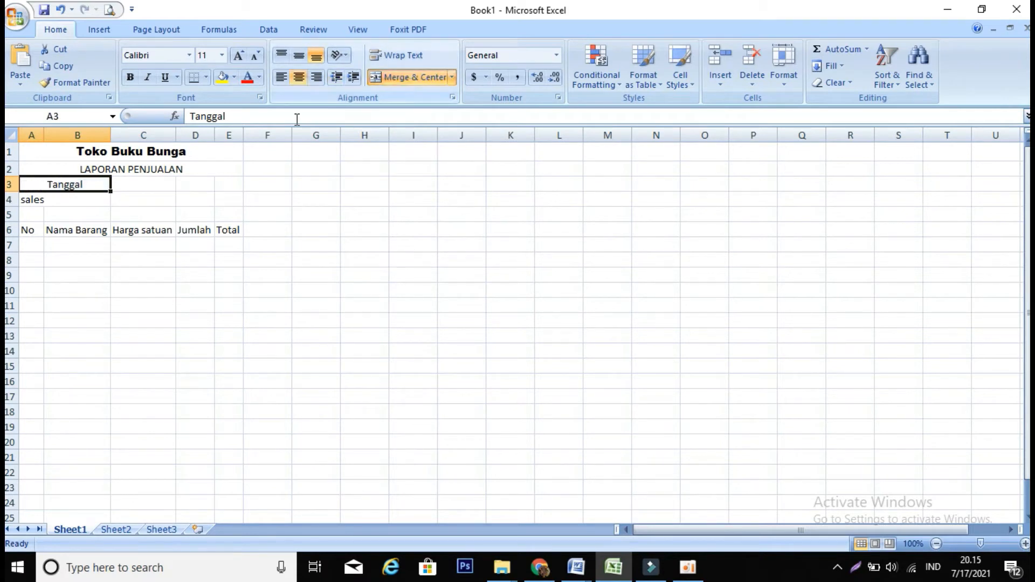
left_click_drag(24, 199, 92, 199)
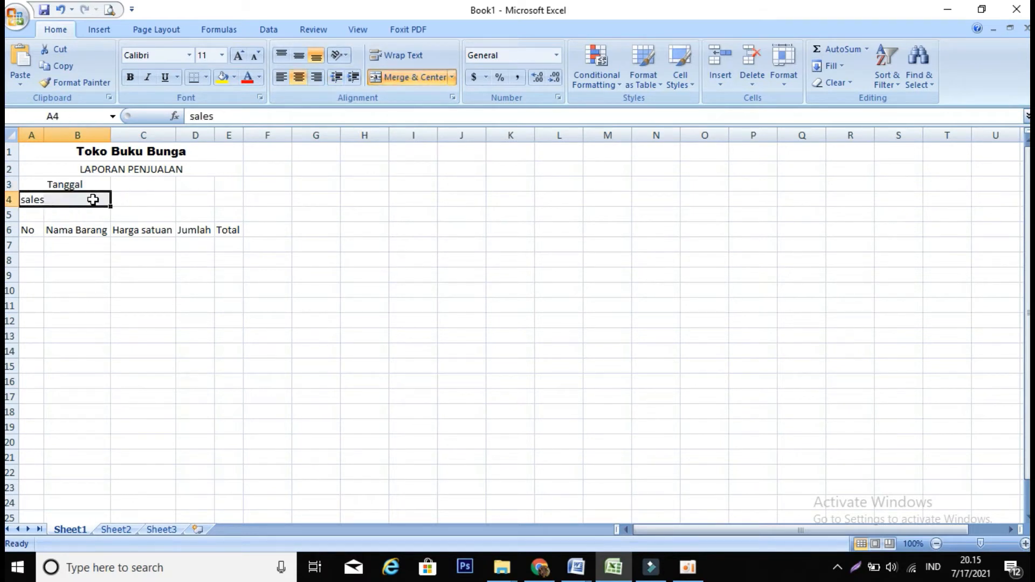
left_click(386, 77)
Left-align the merged "sales" and "Tanggal" labels.
left_click(280, 77)
left_click(73, 185)
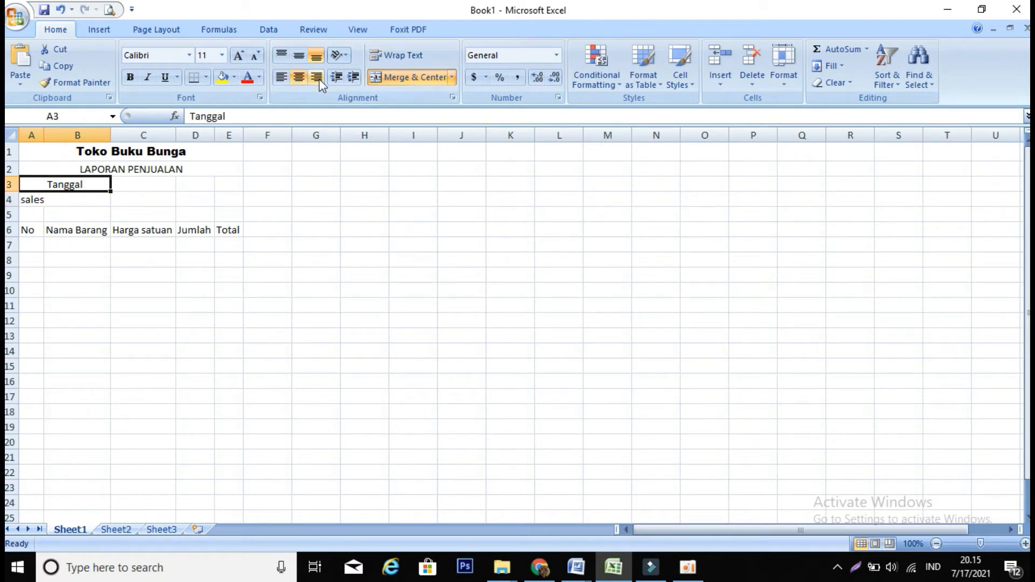
left_click(280, 77)
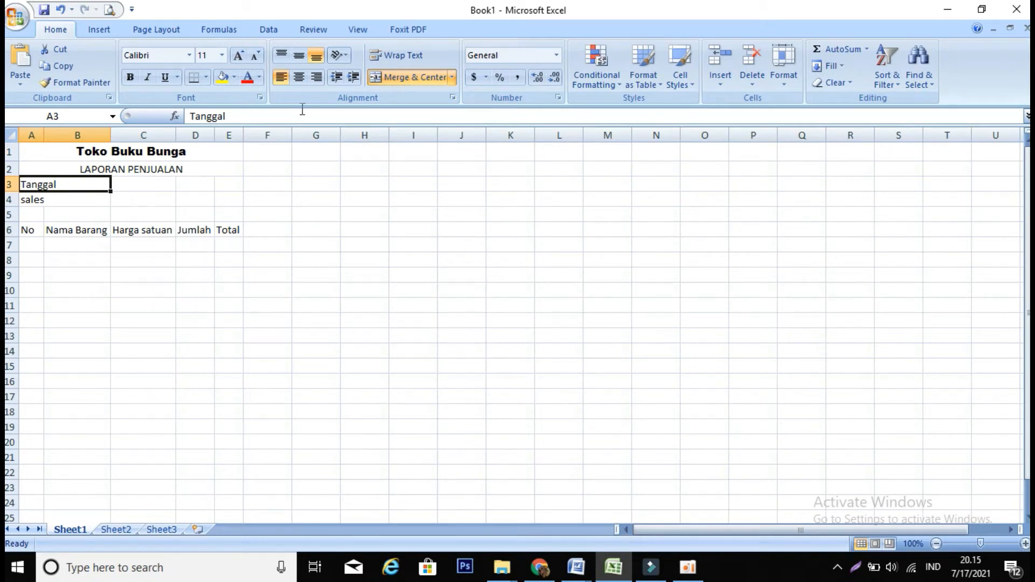
Try adding a colon directly after the "Tanggal" and "sales" texts, and undo both edits.
left_click(273, 115)
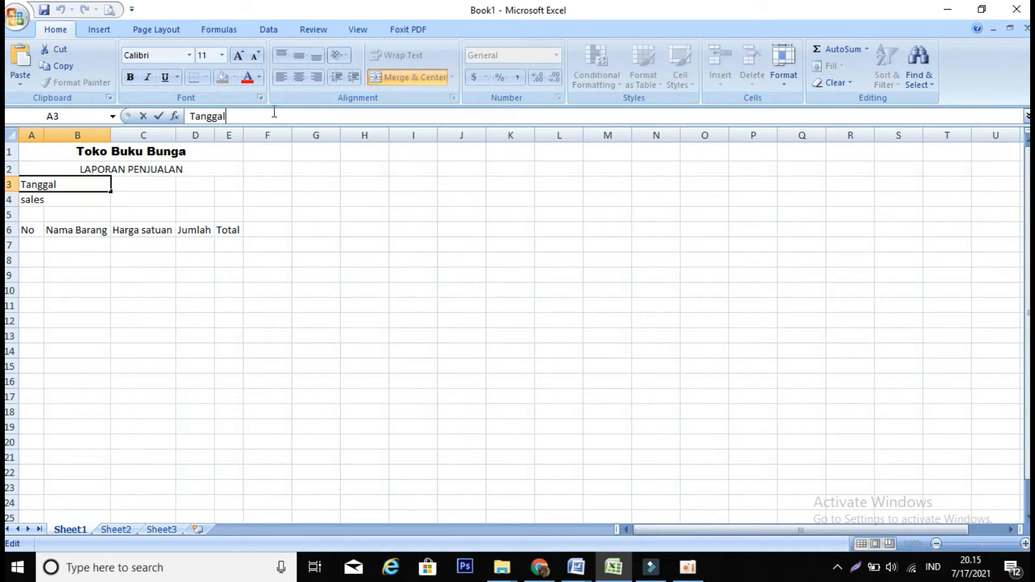
type(":")
key("Return")
left_click(273, 114)
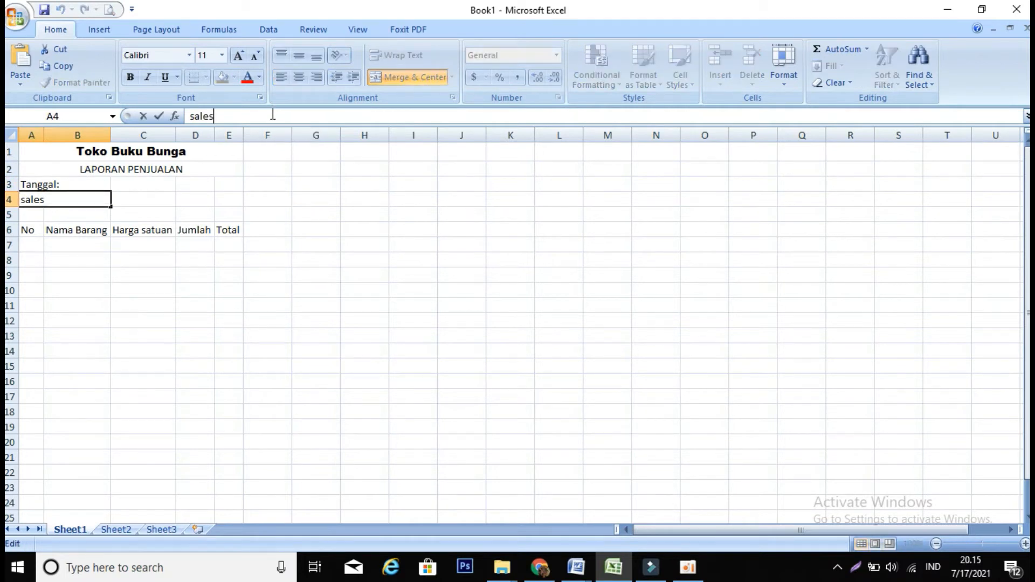
left_click(333, 227)
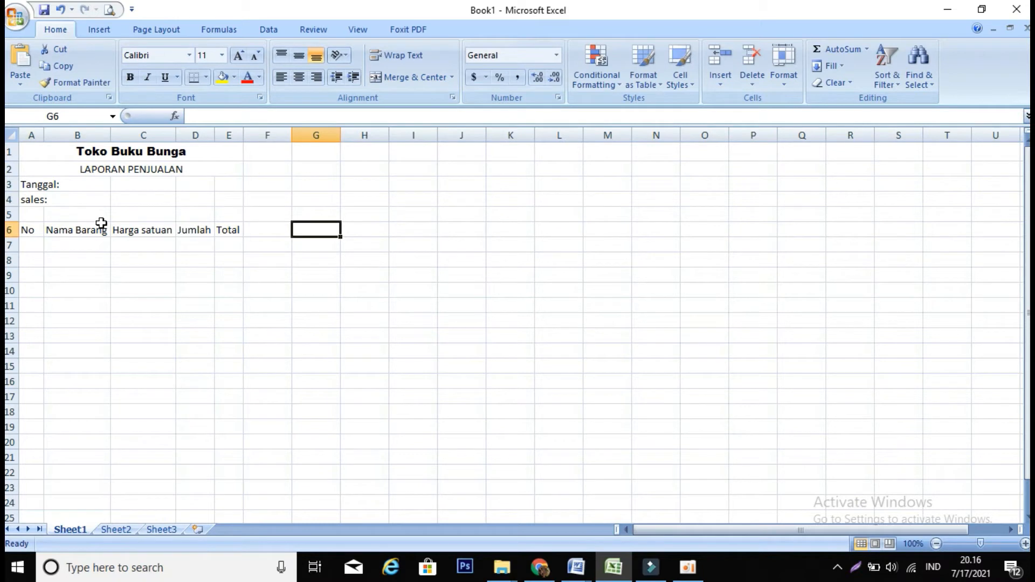
key("ctrl+z")
key("ctrl+z")
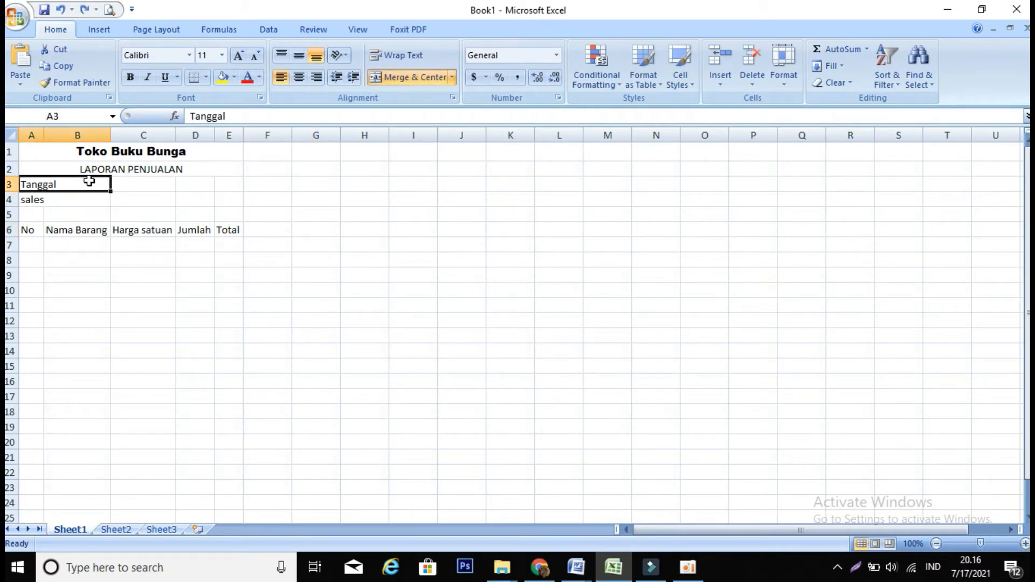
Apply the custom number format @* ":" to the "Tanggal" and "sales" cells in rows 3 and 4.
left_click_drag(91, 185, 96, 199)
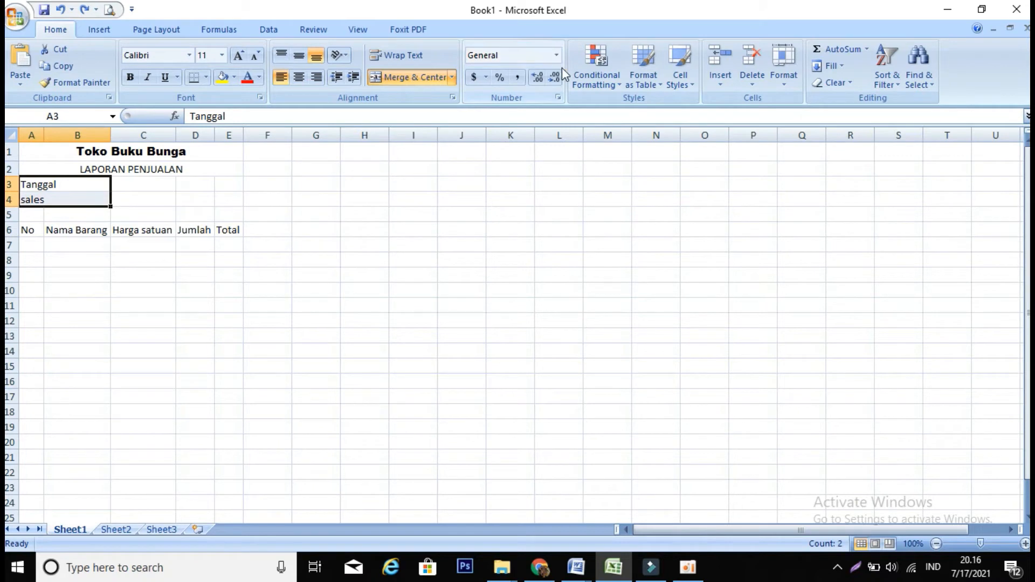
left_click(555, 55)
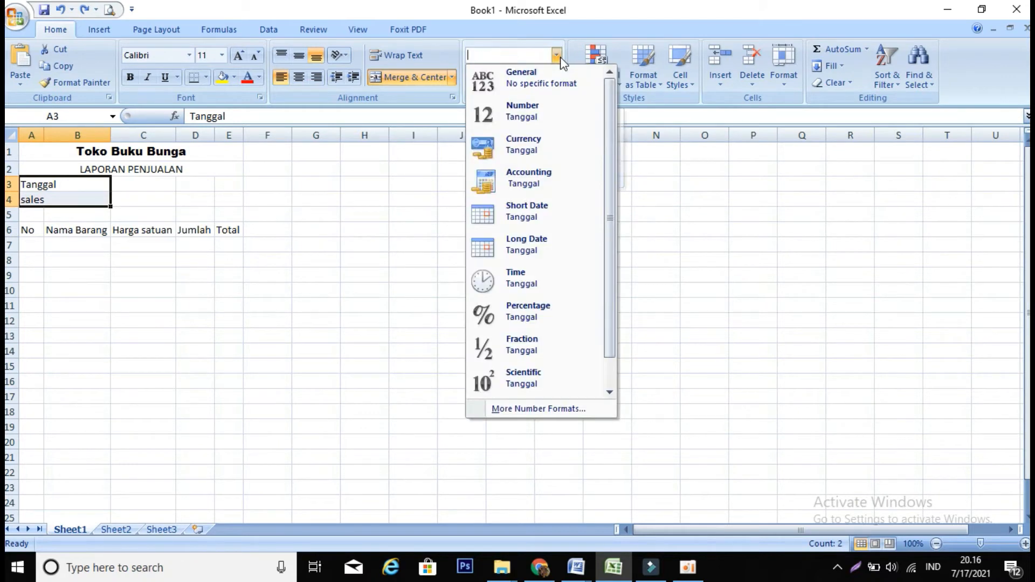
left_click(563, 408)
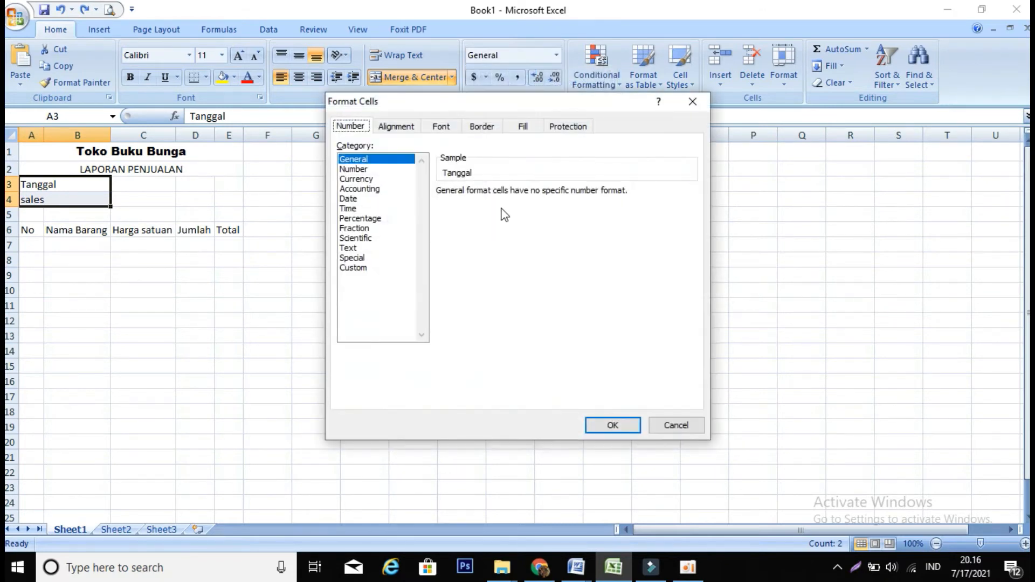
left_click(360, 273)
left_click(362, 268)
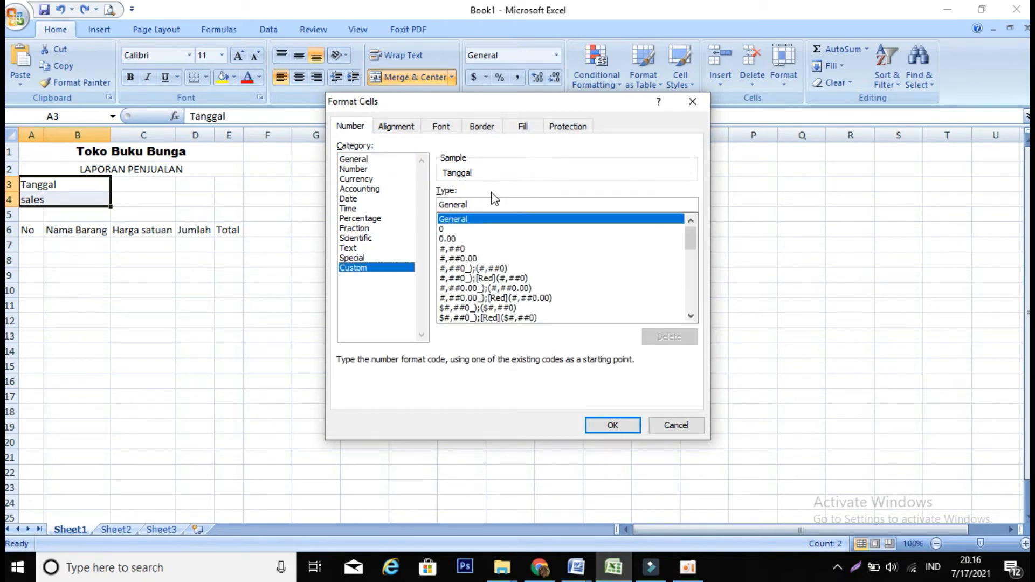
left_click_drag(402, 214, 404, 204)
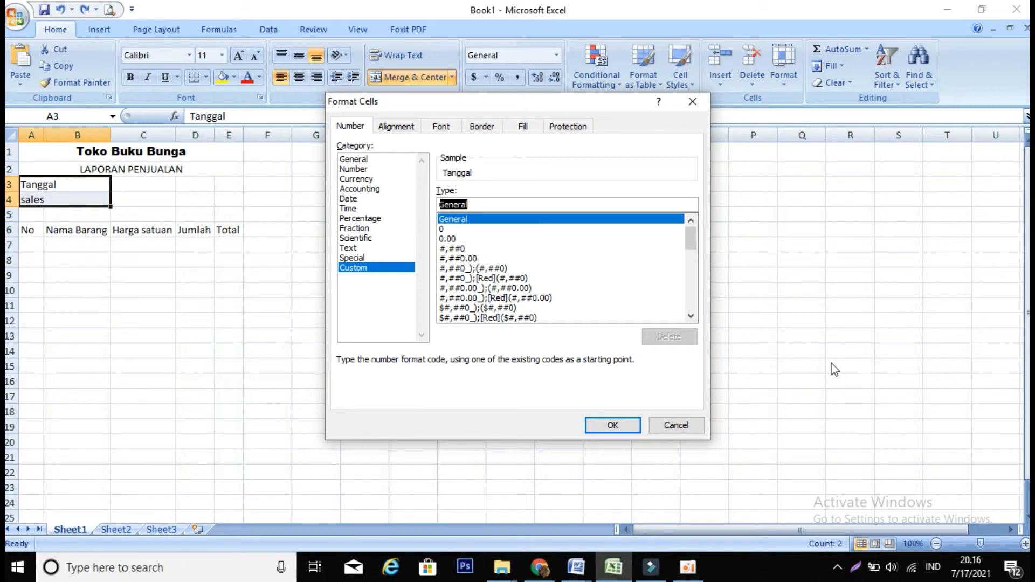
type("@")
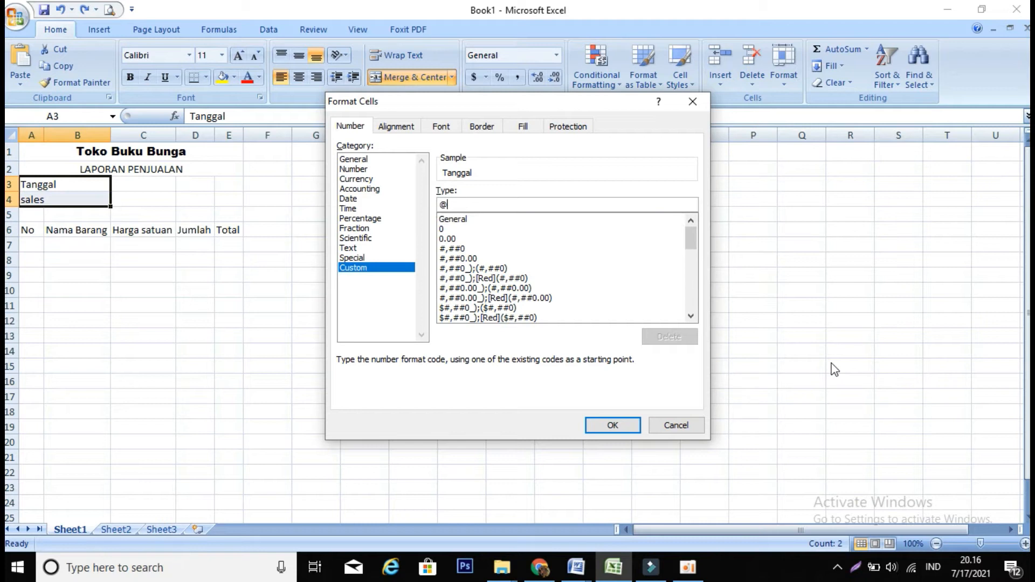
type("*")
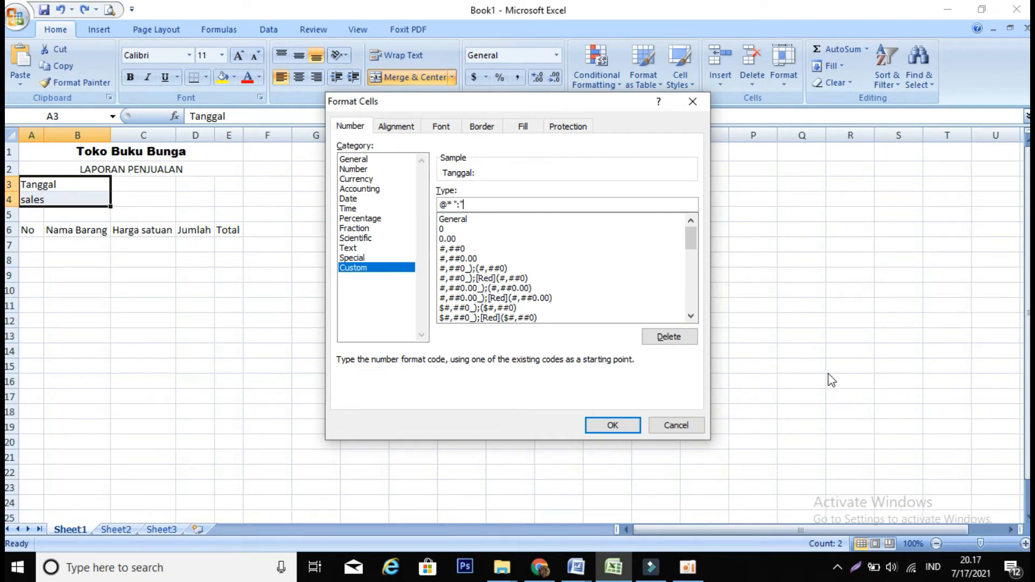
left_click(609, 423)
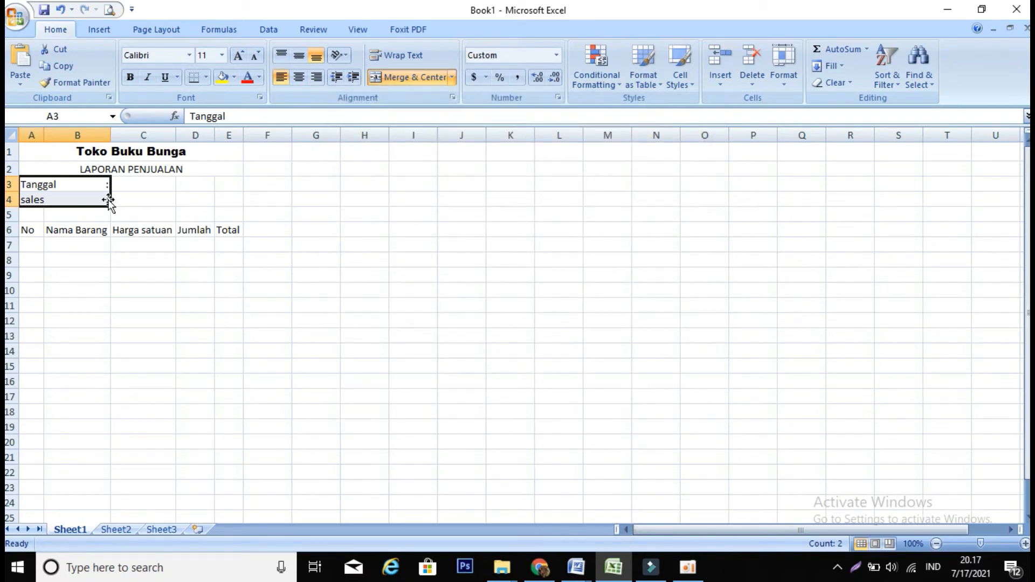
left_click(181, 198)
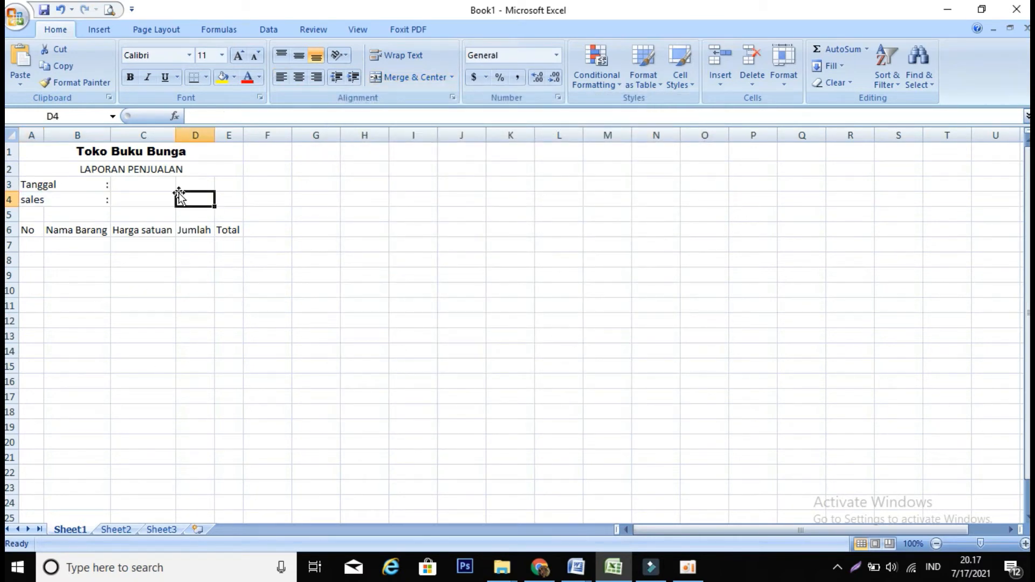
left_click(103, 185)
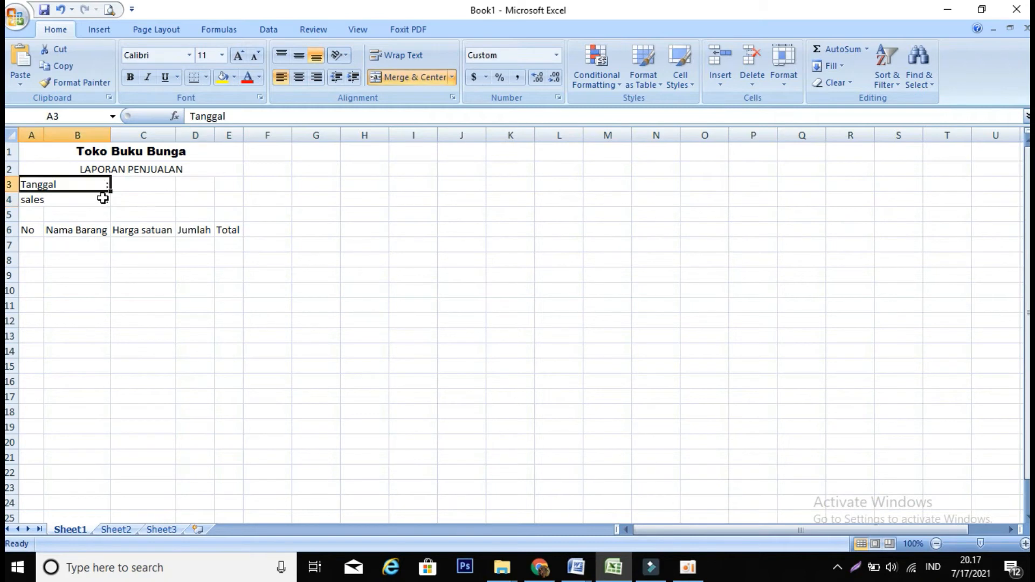
left_click(102, 198)
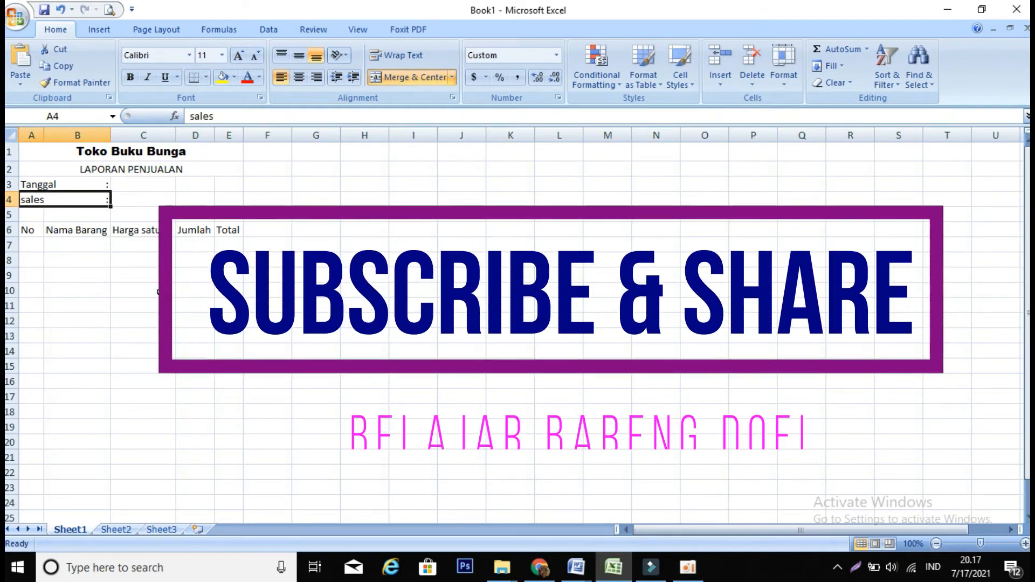
Apply all borders to the table range A6:E15.
left_click(161, 292)
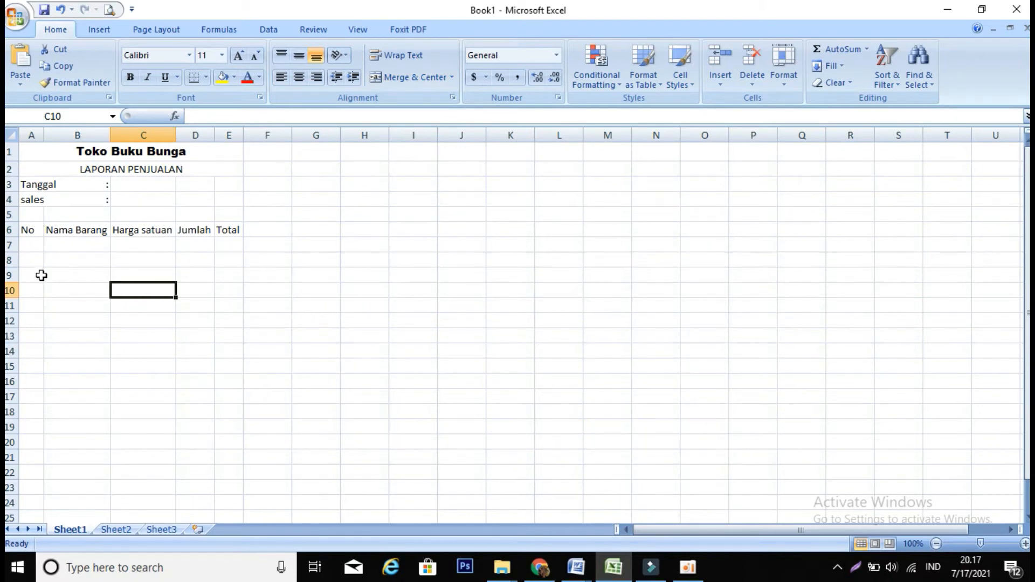
left_click_drag(42, 229, 235, 369)
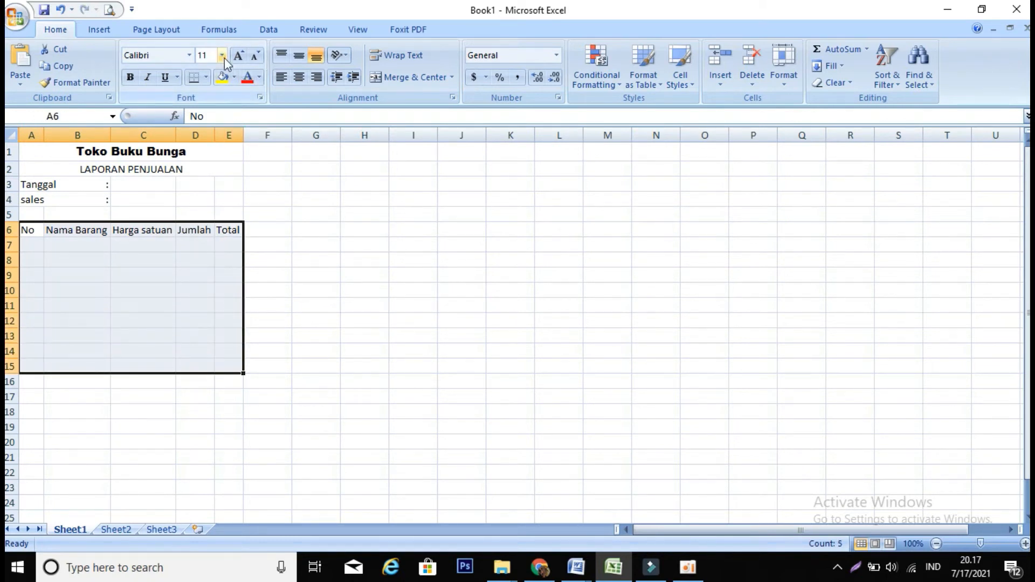
left_click(205, 78)
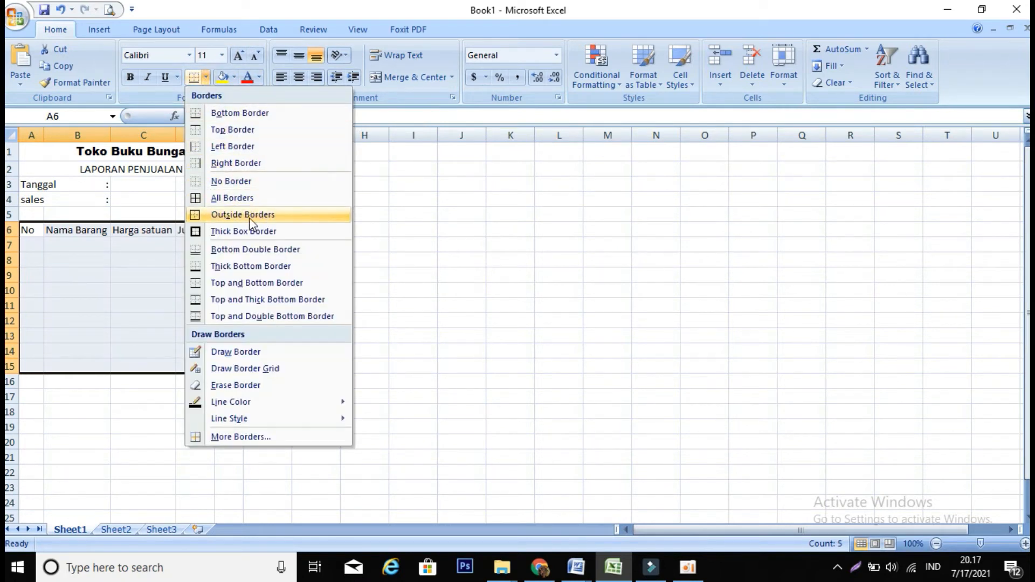
left_click(243, 197)
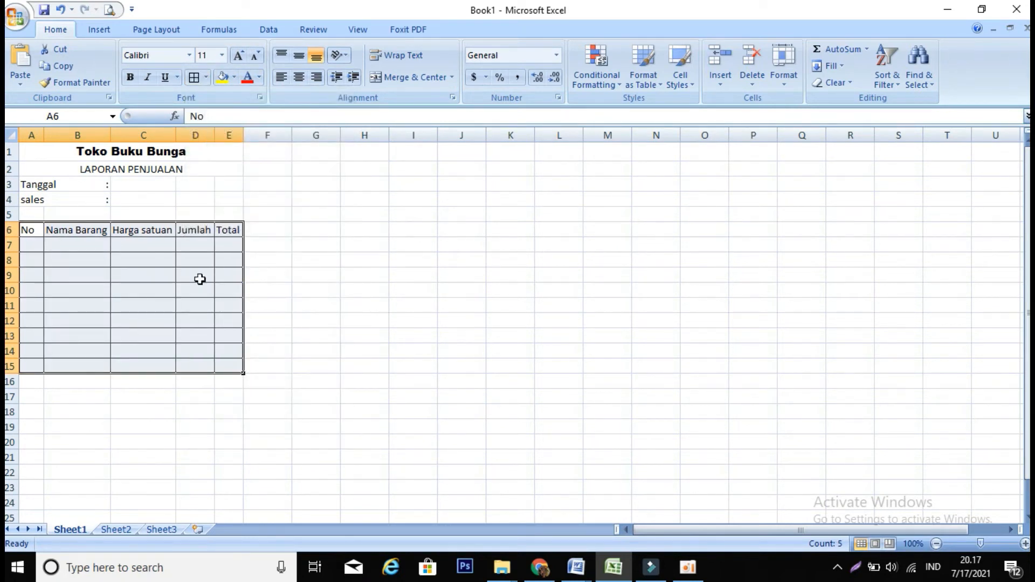
left_click(278, 318)
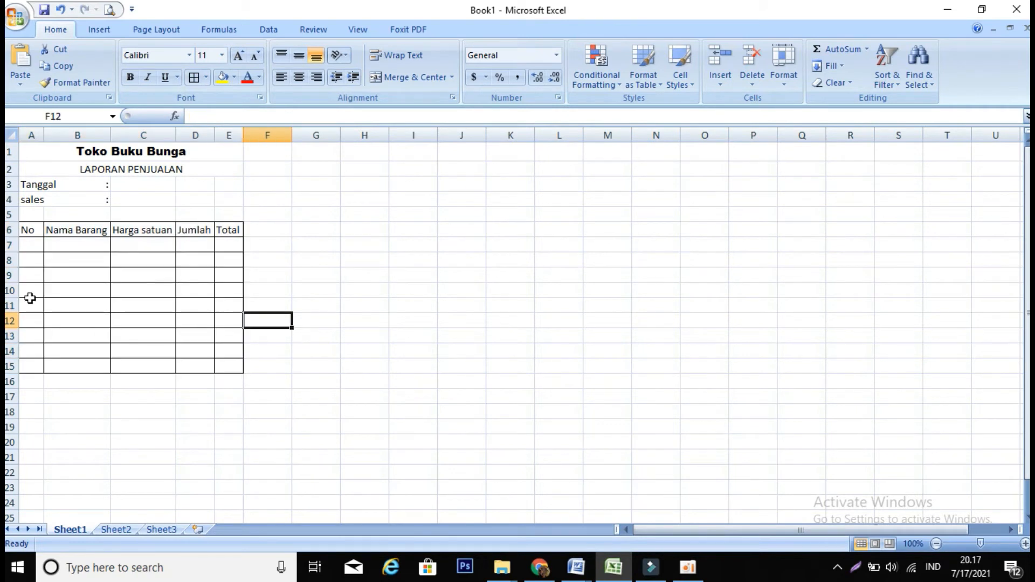
Enter the numbers 1 to 5 one by one in A7:A11 of the No column, and clear them again.
left_click(29, 248)
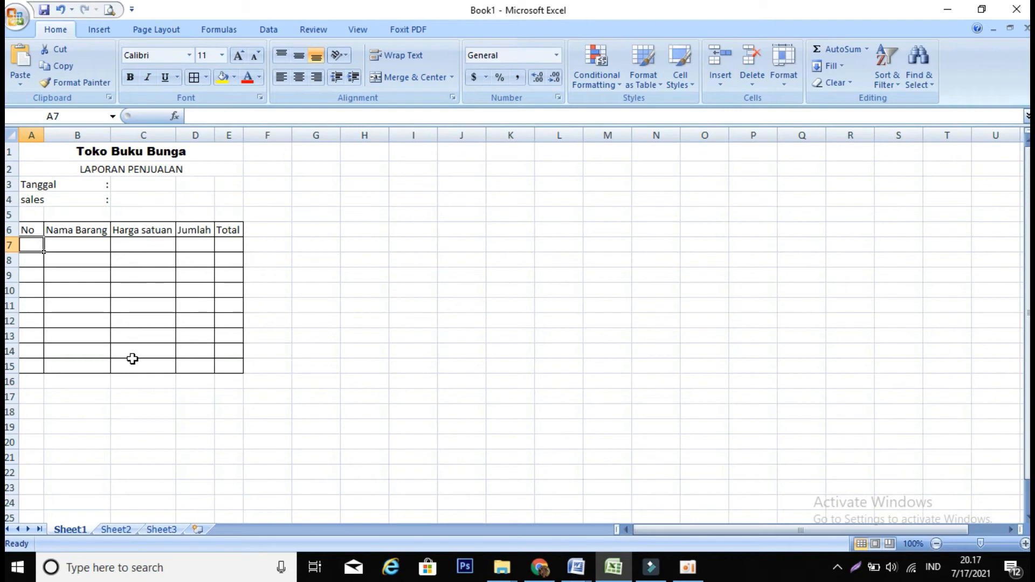
type("1")
key("Return")
type("2")
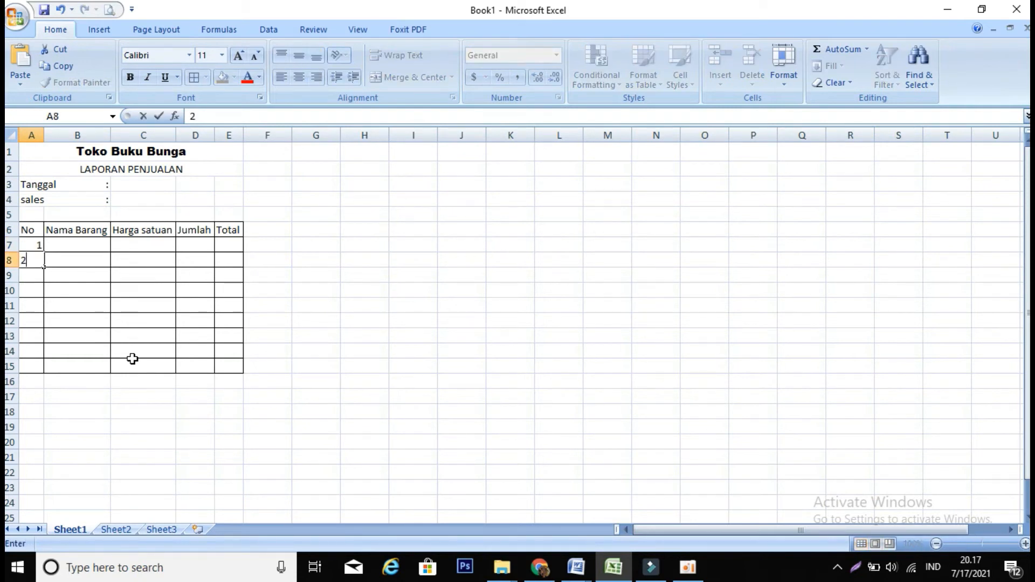
key("Return")
type("3")
key("Return")
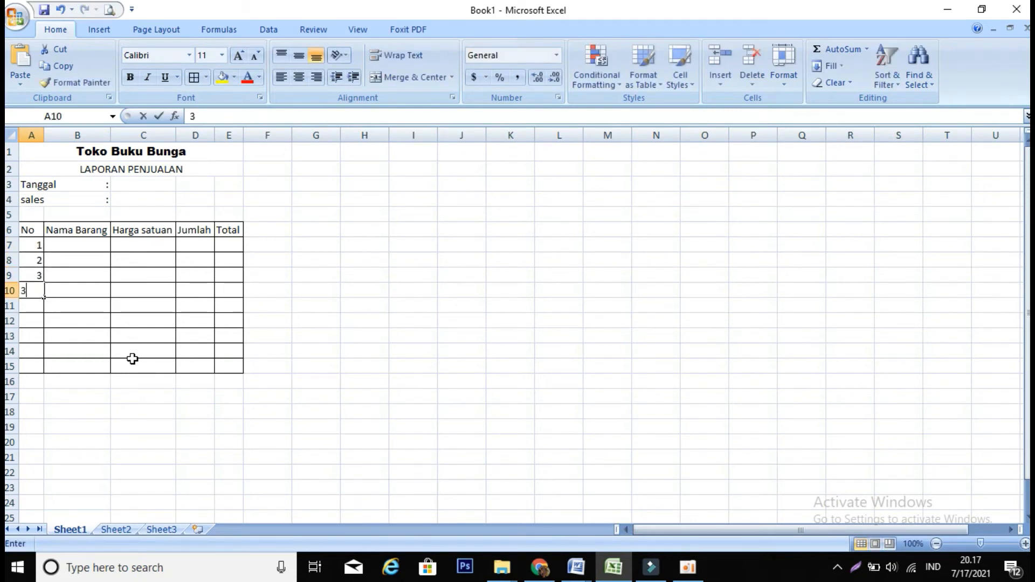
type("3\\")
key("BackSpace")
key("BackSpace")
type("4")
key("Return")
type("4")
key("BackSpace")
type("5")
key("Return")
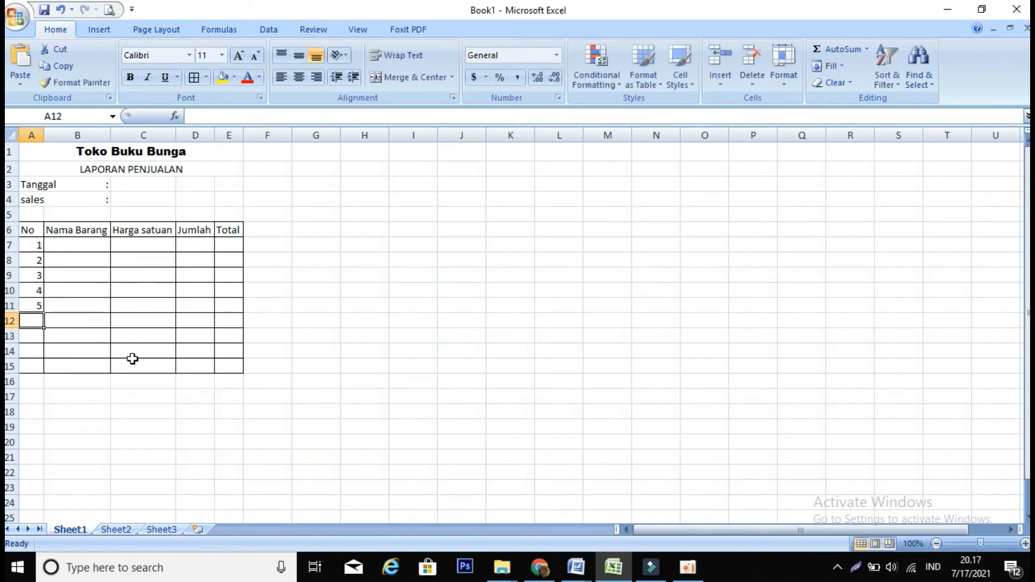
left_click_drag(33, 247, 39, 318)
key("Delete")
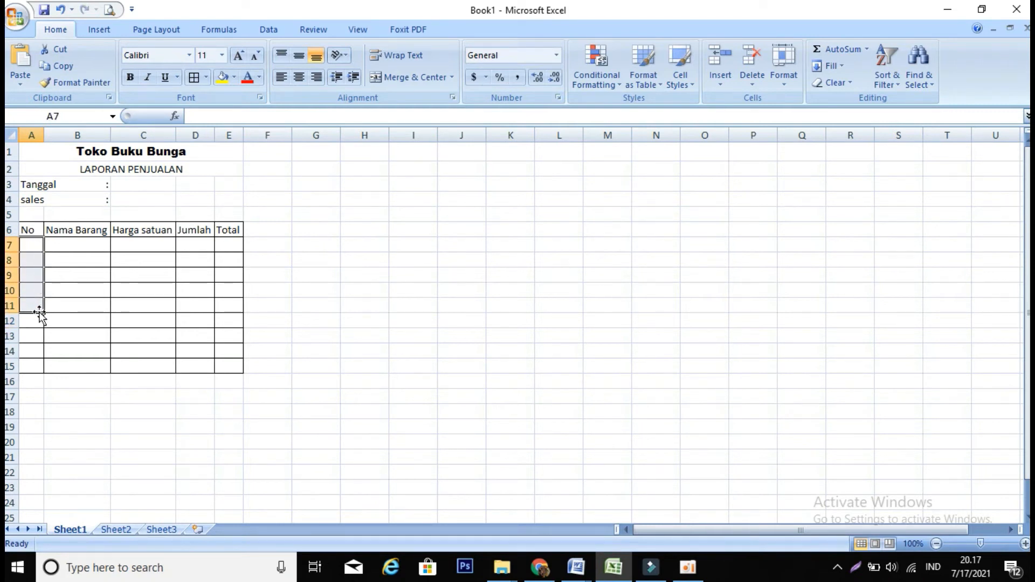
Enter 1 in A7 and 2 in A8 as the start of the No column's number series.
left_click(31, 246)
type("1")
key("Return")
type("2")
key("Return")
Try extending the number series from A7:A8 down to row 15, and undo the fill.
left_click_drag(32, 246, 45, 368)
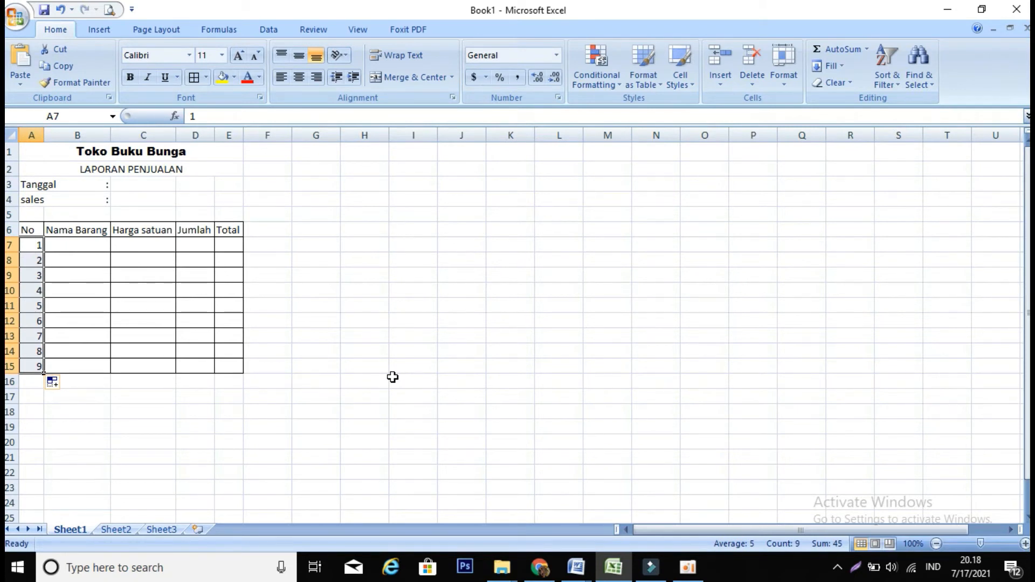
left_click(392, 377)
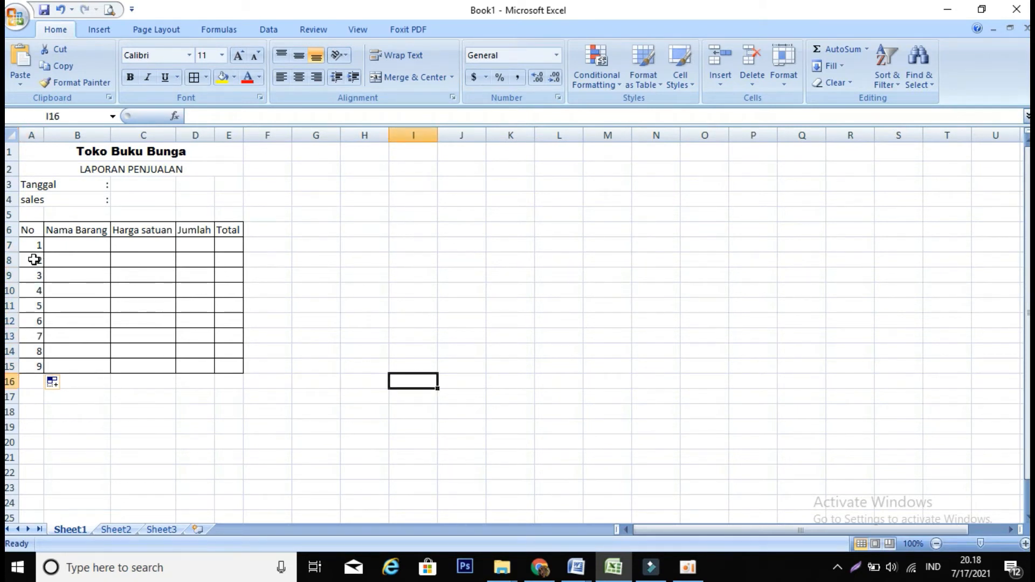
key("ctrl+z")
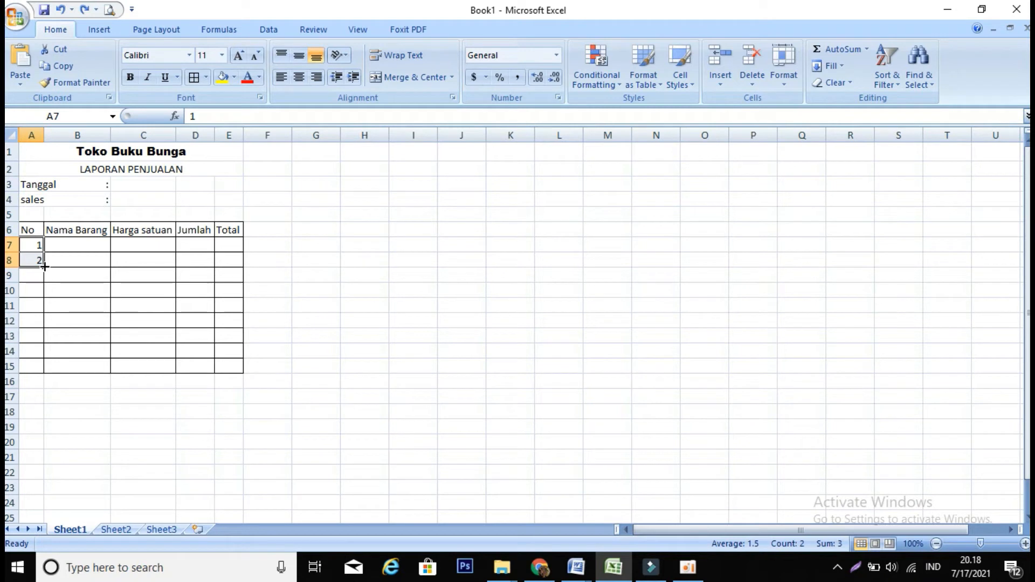
Fill the number series from A7:A8 down through A15 so the rows are numbered 1 to 9.
left_click_drag(44, 266, 44, 373)
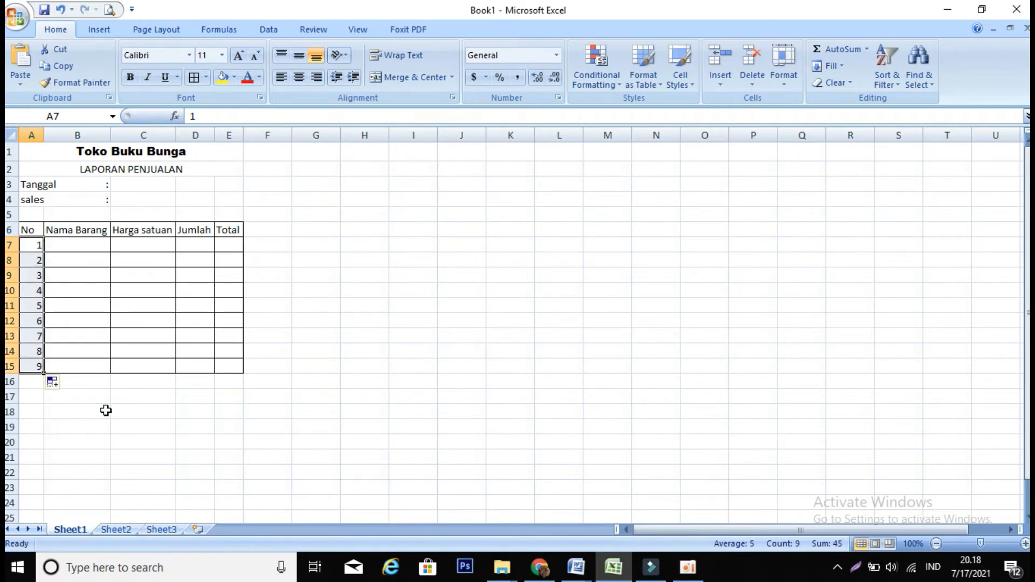
left_click(297, 303)
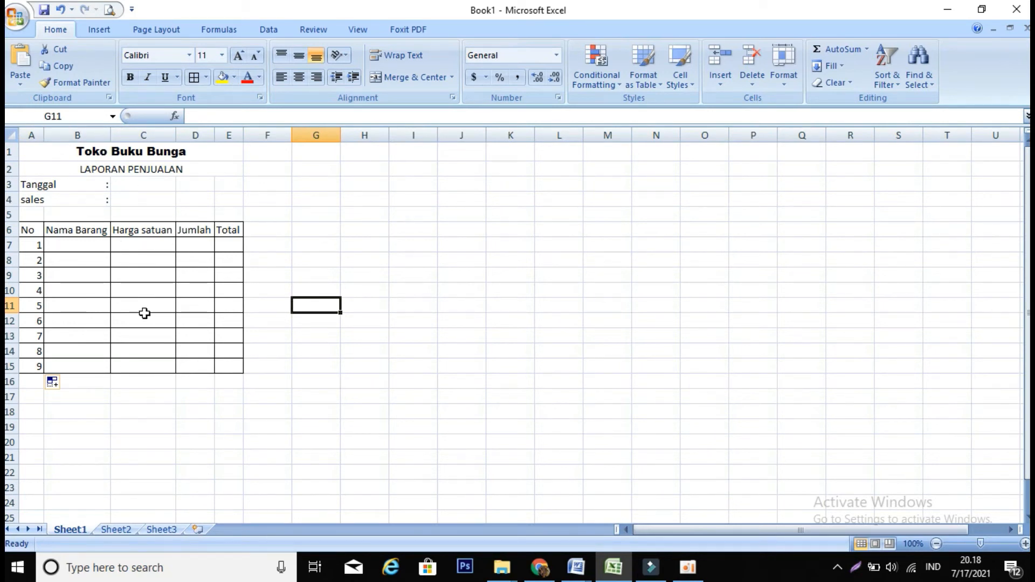
Enter the item names ballpoint, buku and Nota in cells B7 to B9 of the Nama Barang column.
left_click(79, 244)
left_click(84, 276)
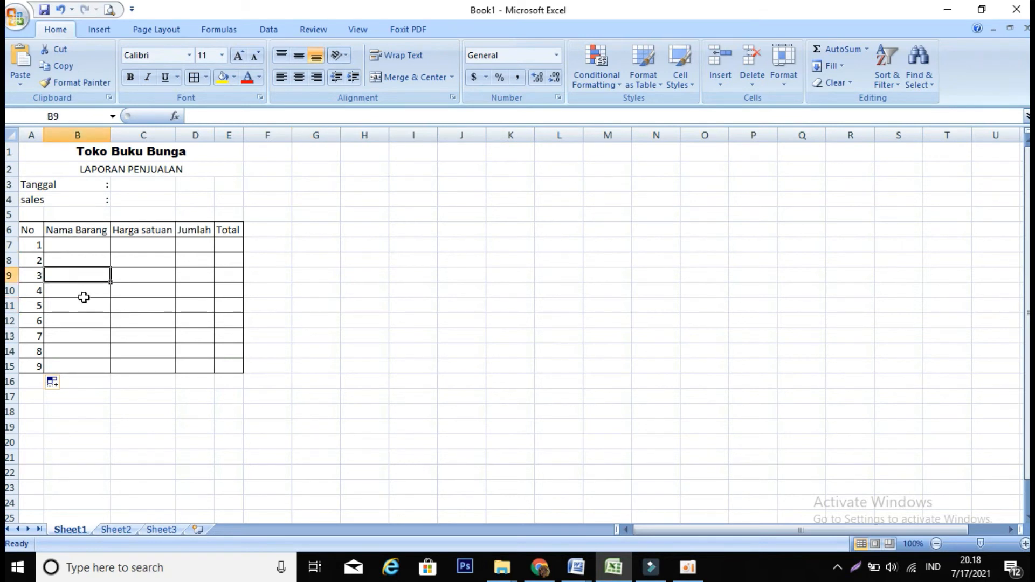
left_click(90, 340)
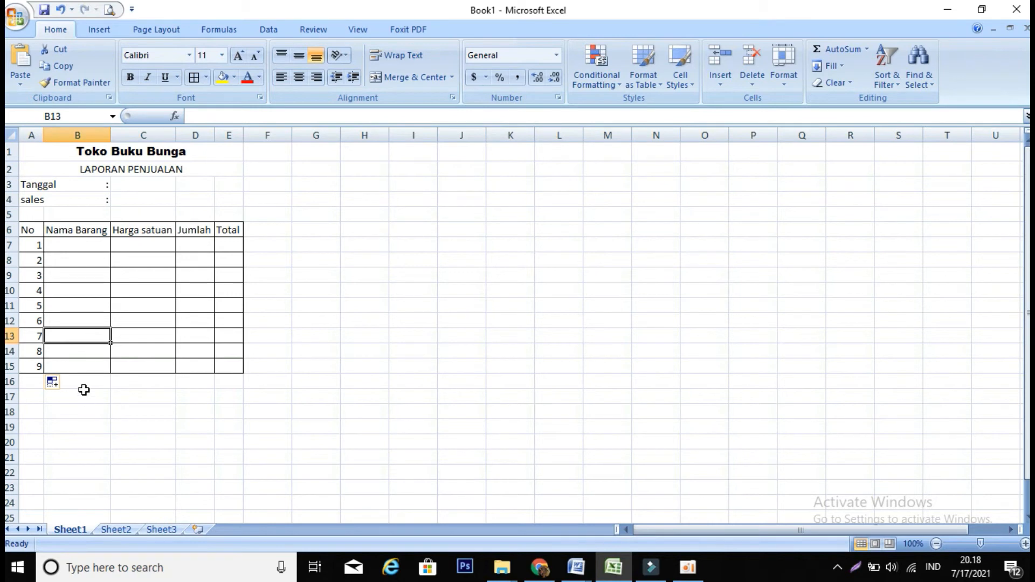
left_click(94, 247)
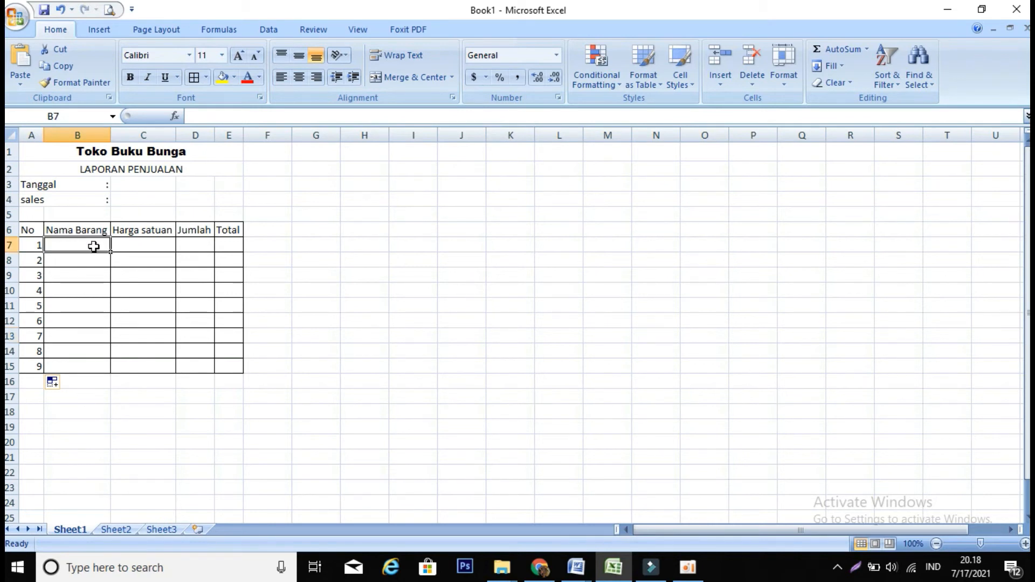
type("ba")
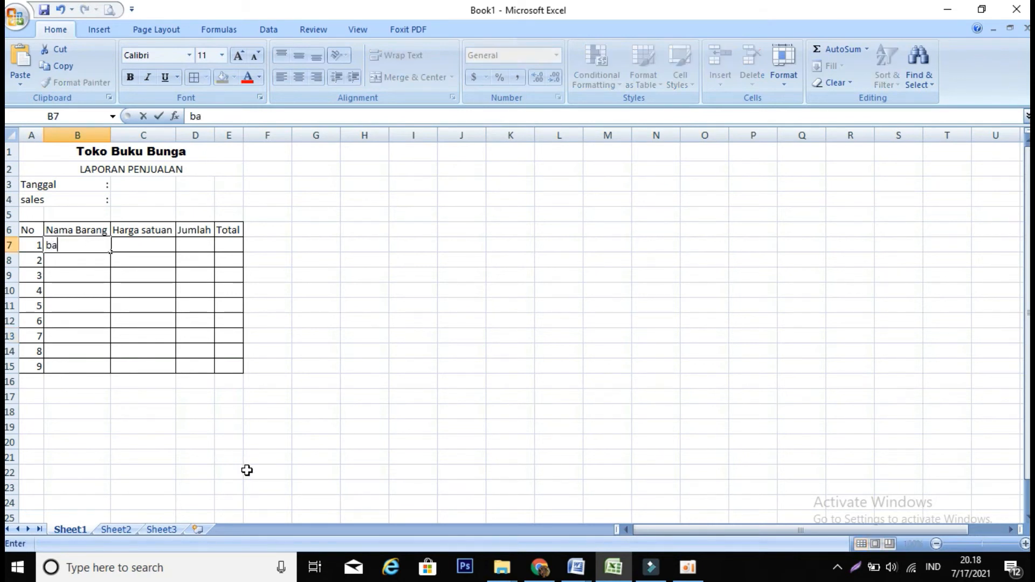
type("llpoint")
key("Return")
type("buku")
key("Return")
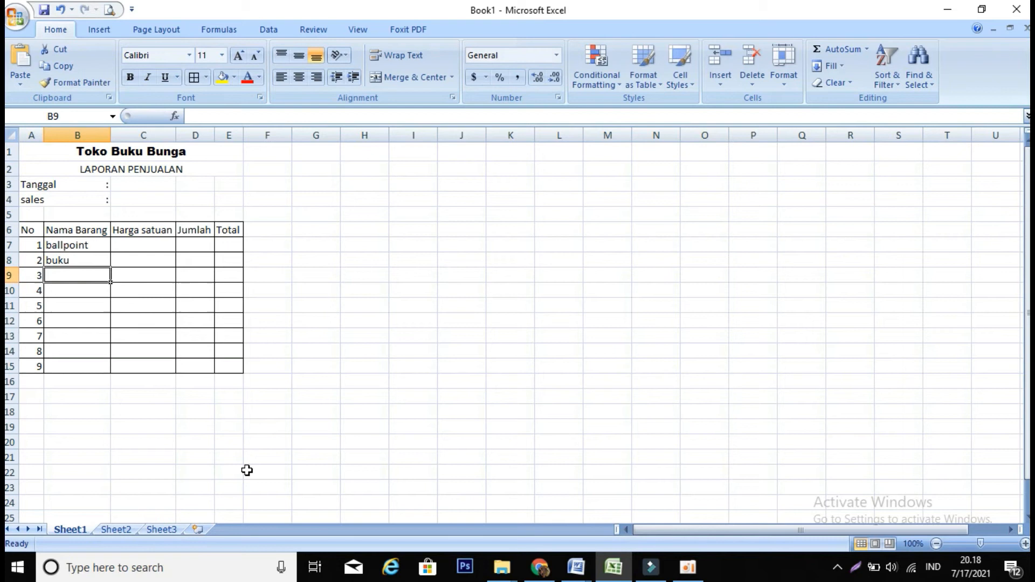
type("NOya")
key("BackSpace")
key("BackSpace")
key("BackSpace")
type("ota")
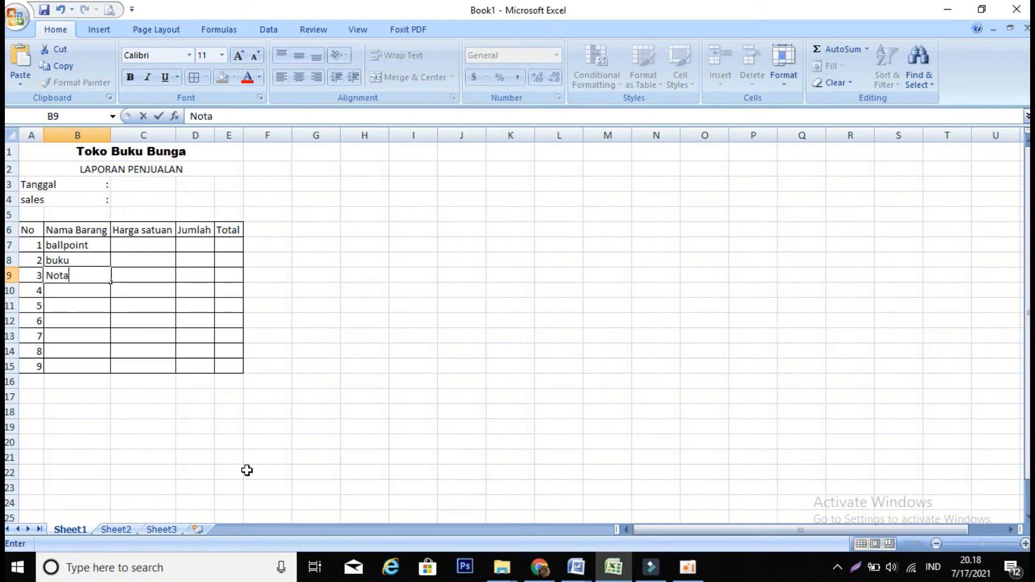
key("Return")
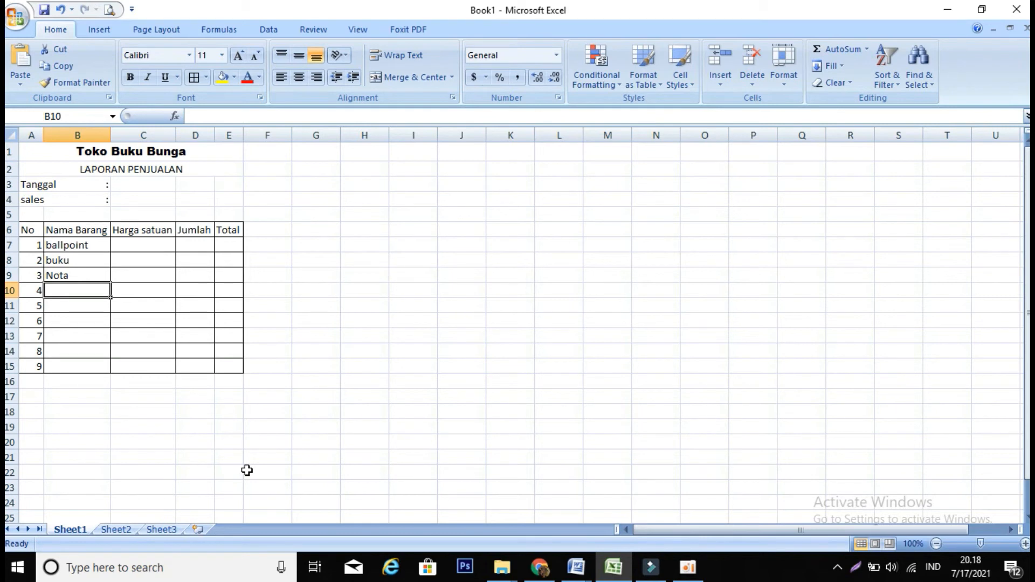
Enter the unit prices 1500 for ballpoint, 4000 for buku and 5000 for Nota in the Harga satuan column.
left_click(139, 248)
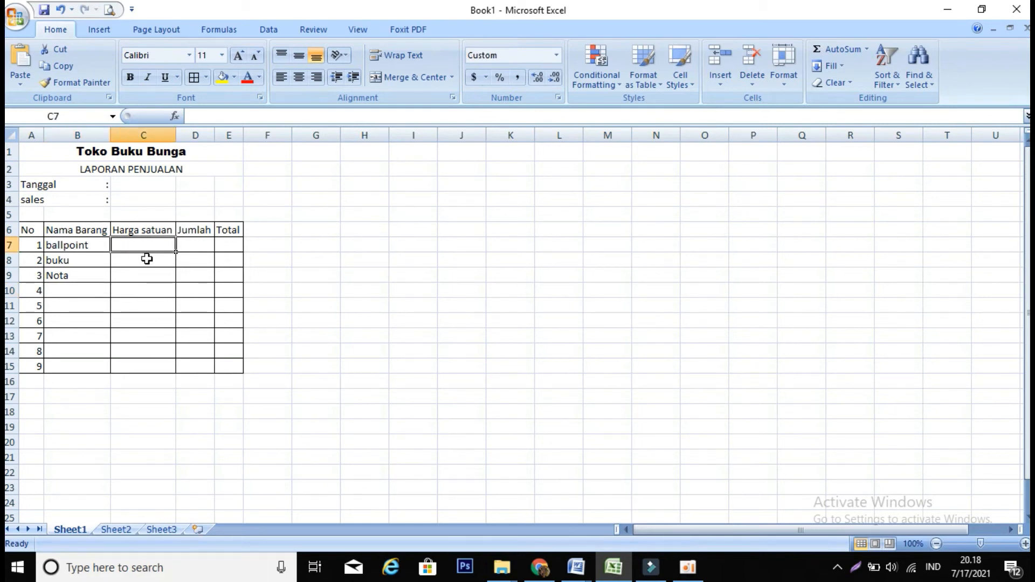
type("1500")
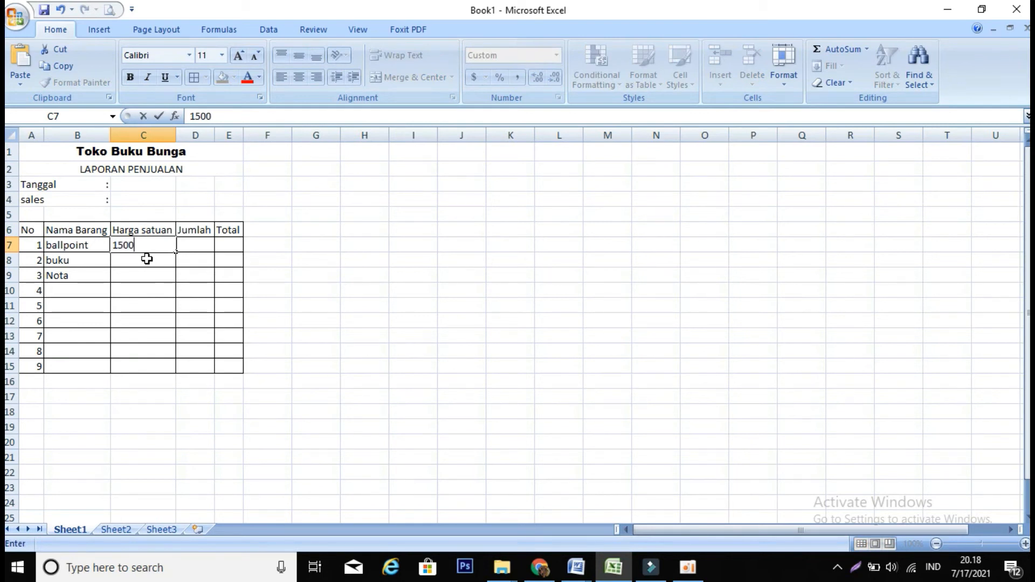
left_click(147, 259)
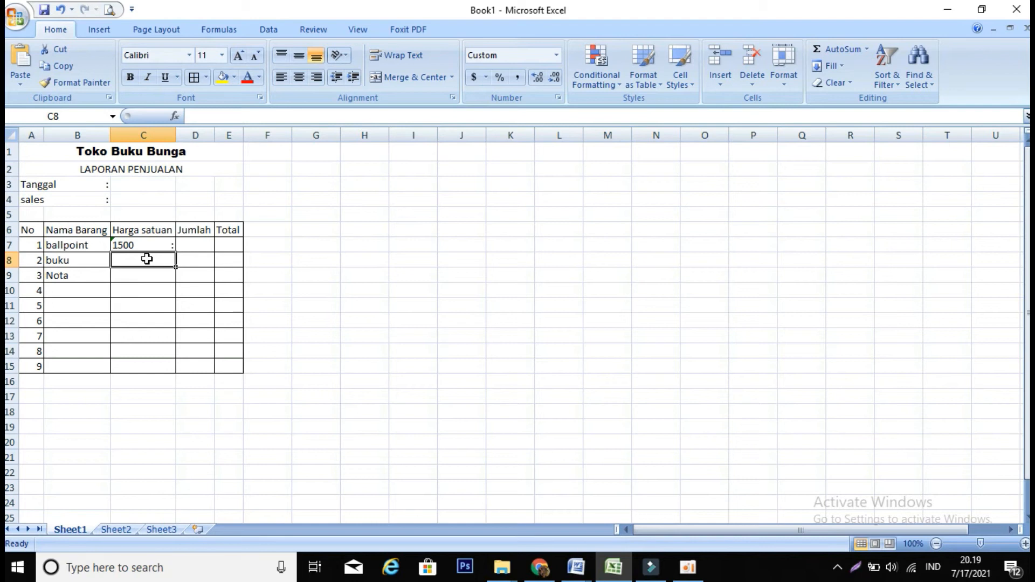
left_click(147, 245)
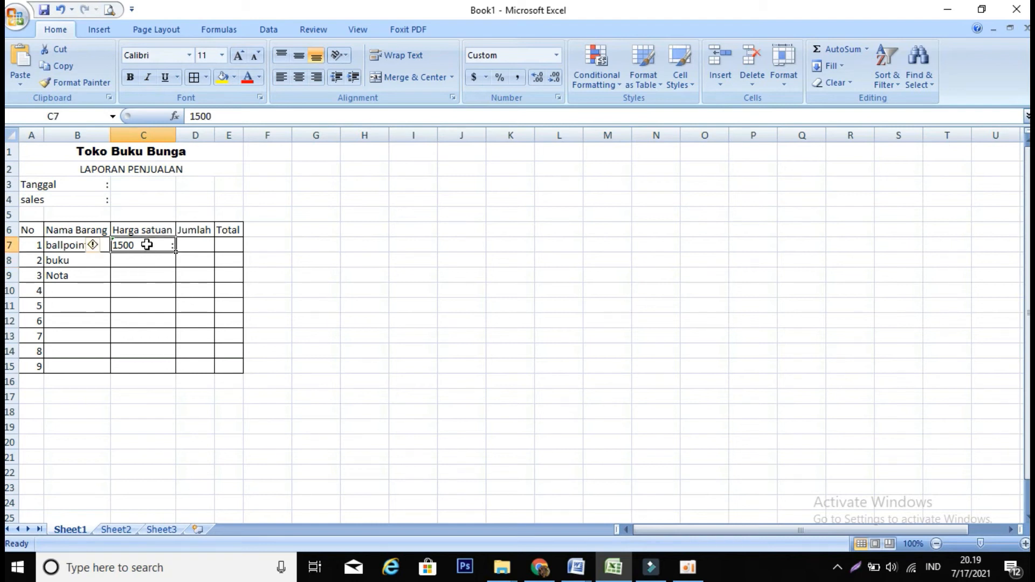
left_click_drag(146, 244, 150, 351)
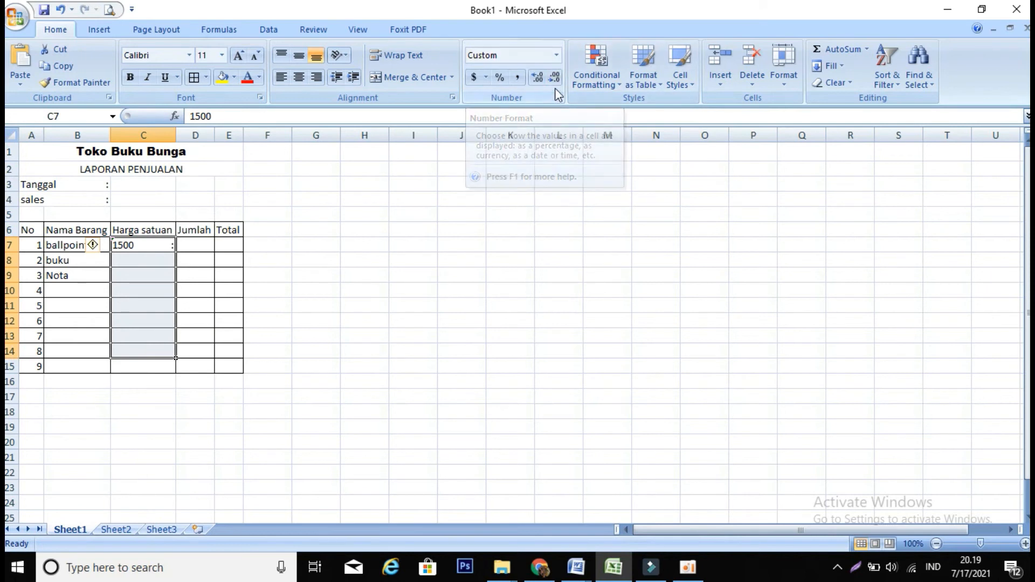
left_click(131, 264)
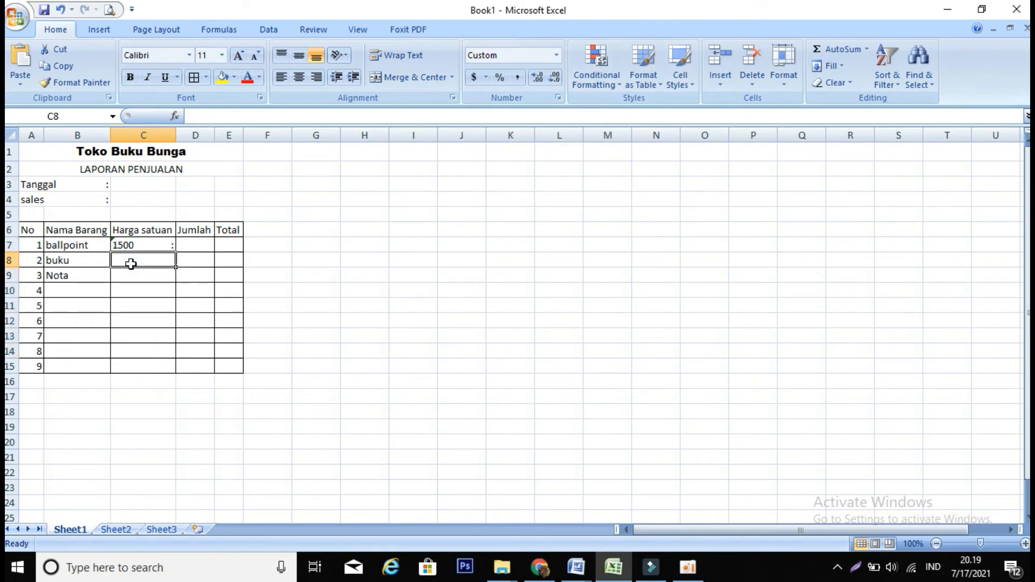
type("4000")
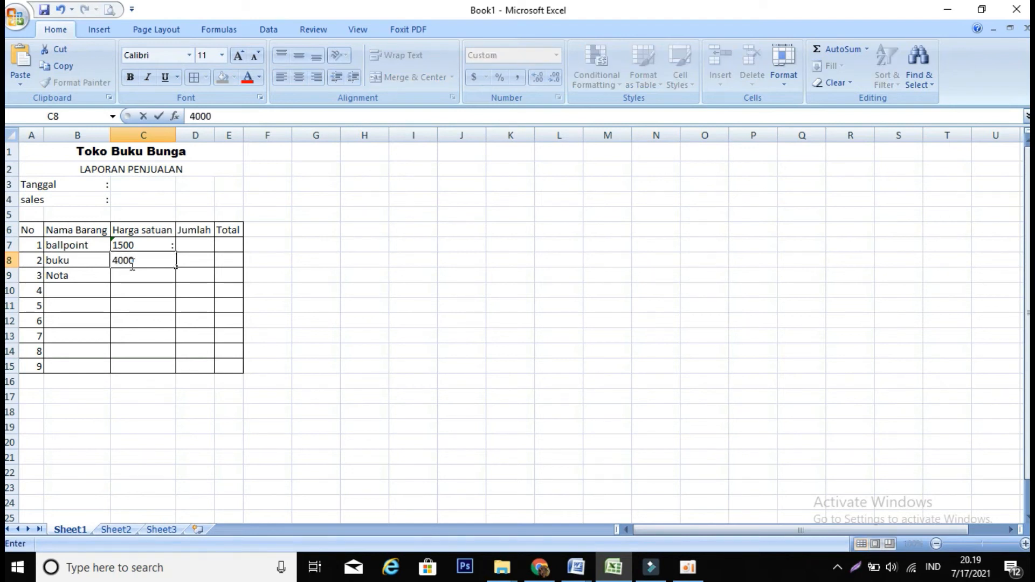
key("Return")
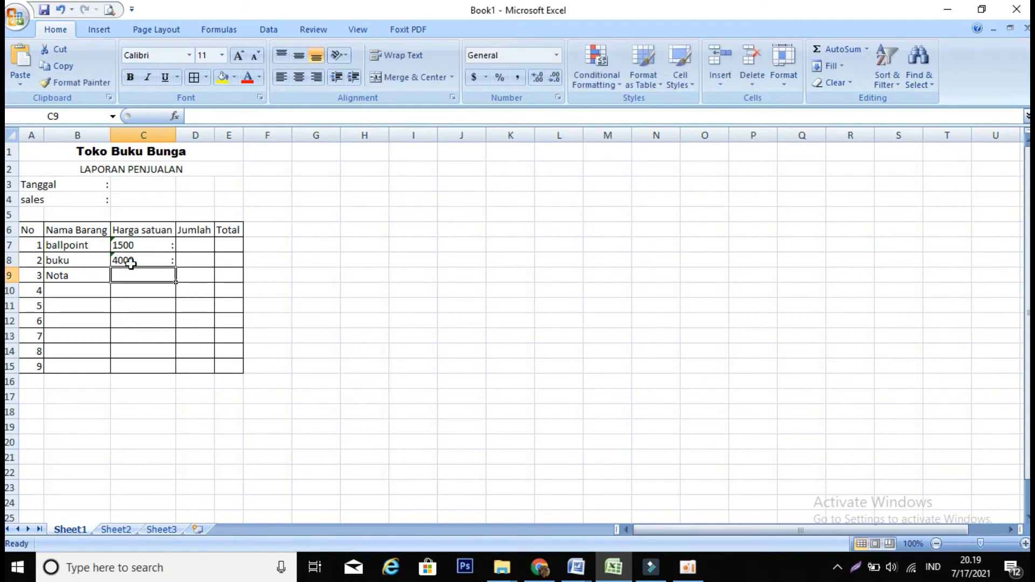
type("5000")
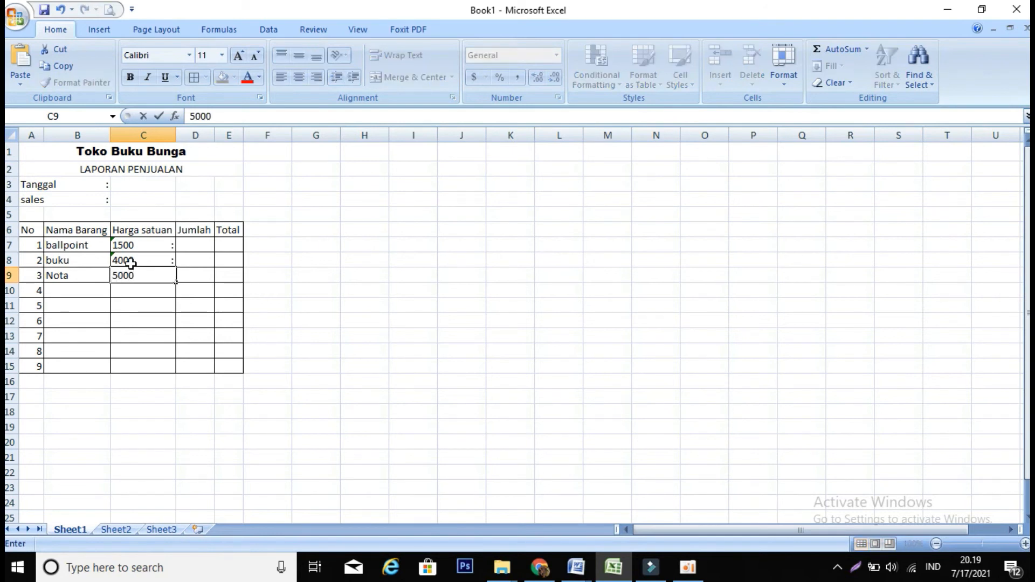
key("Return")
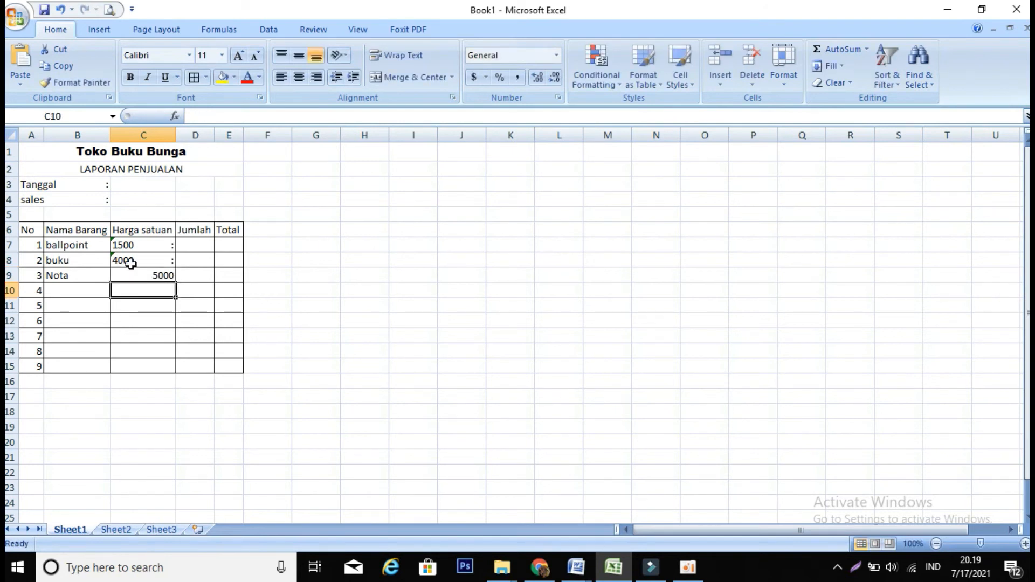
Format the Harga satuan cells C7 to C15 as accounting values with the Rp Indonesian (Indonesia) currency symbol.
left_click(151, 275)
left_click(136, 257)
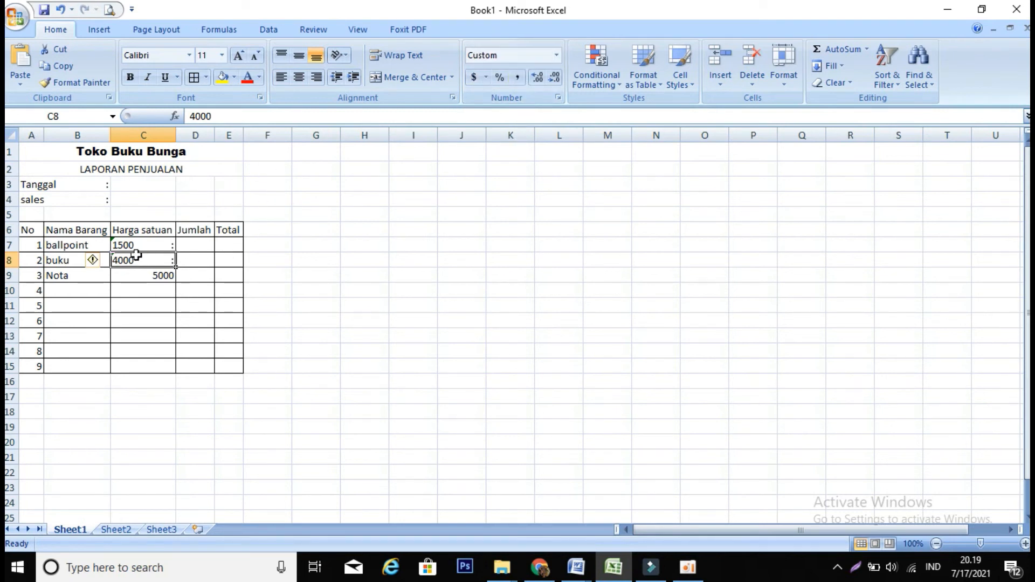
left_click(151, 271)
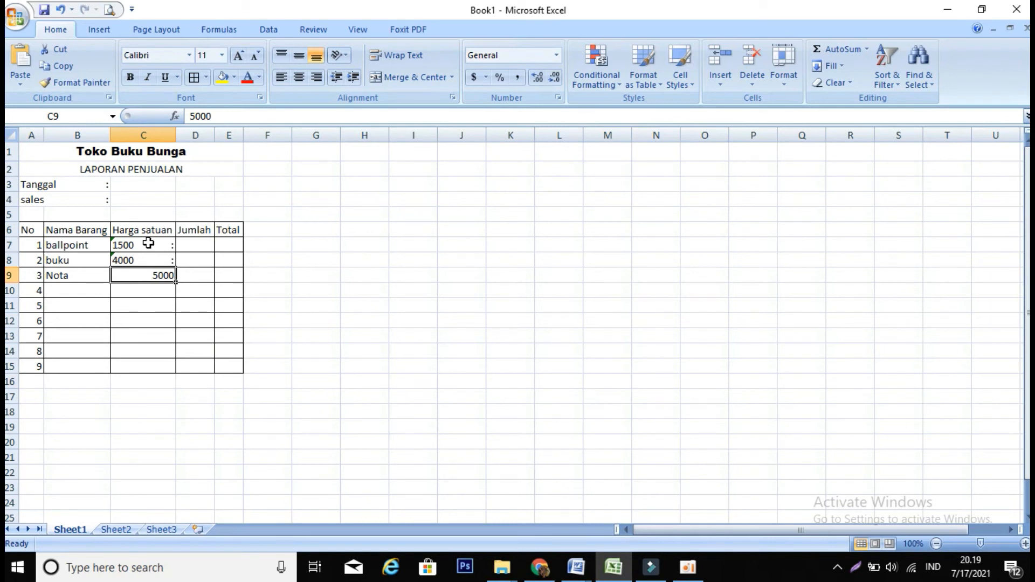
left_click_drag(148, 244, 161, 359)
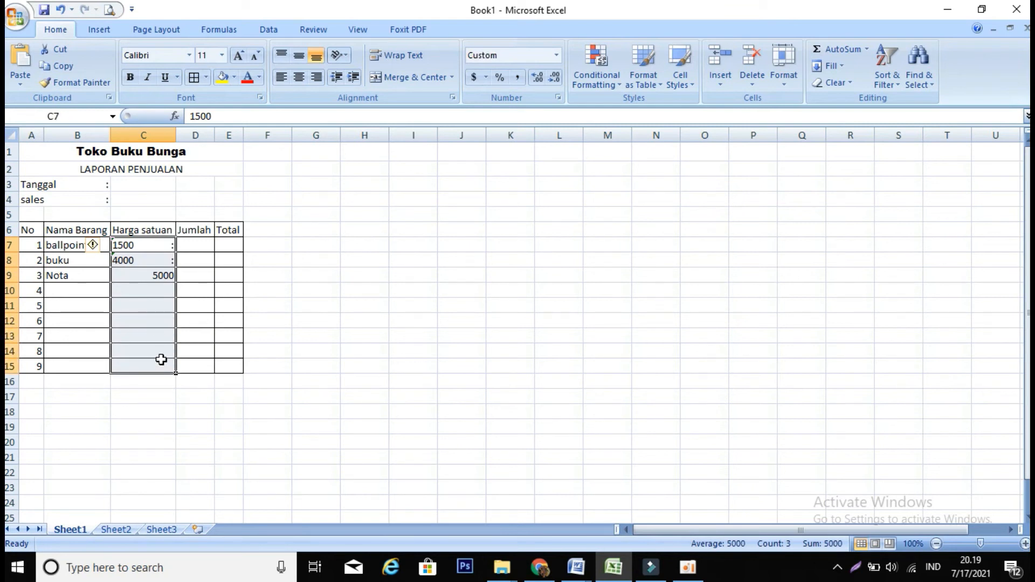
left_click(557, 54)
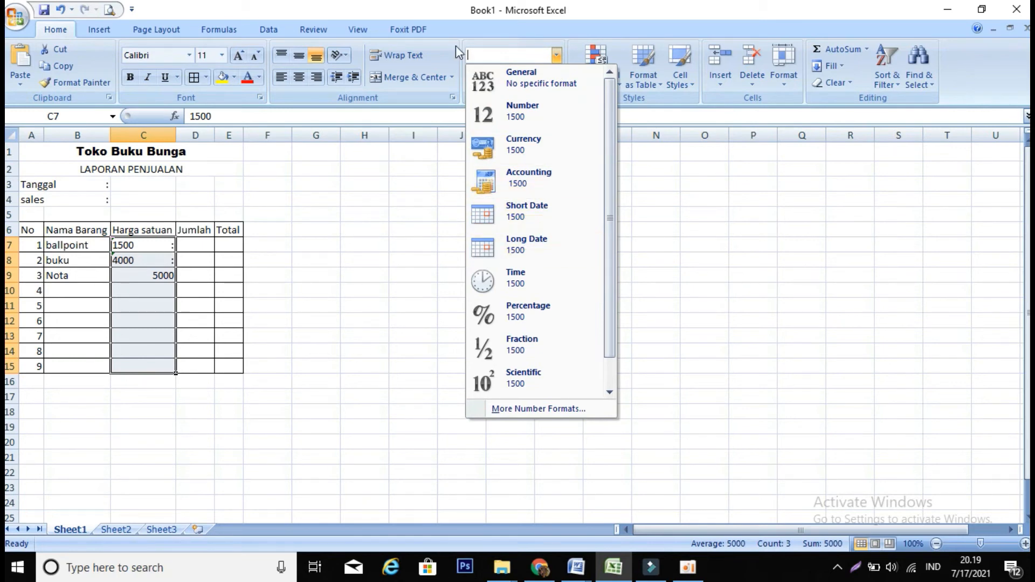
left_click(557, 151)
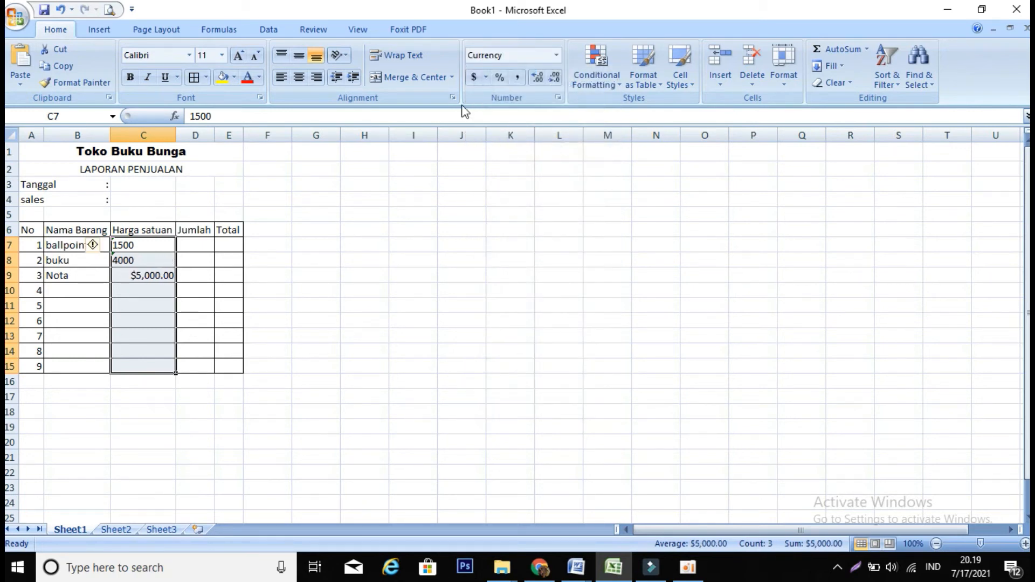
left_click(484, 78)
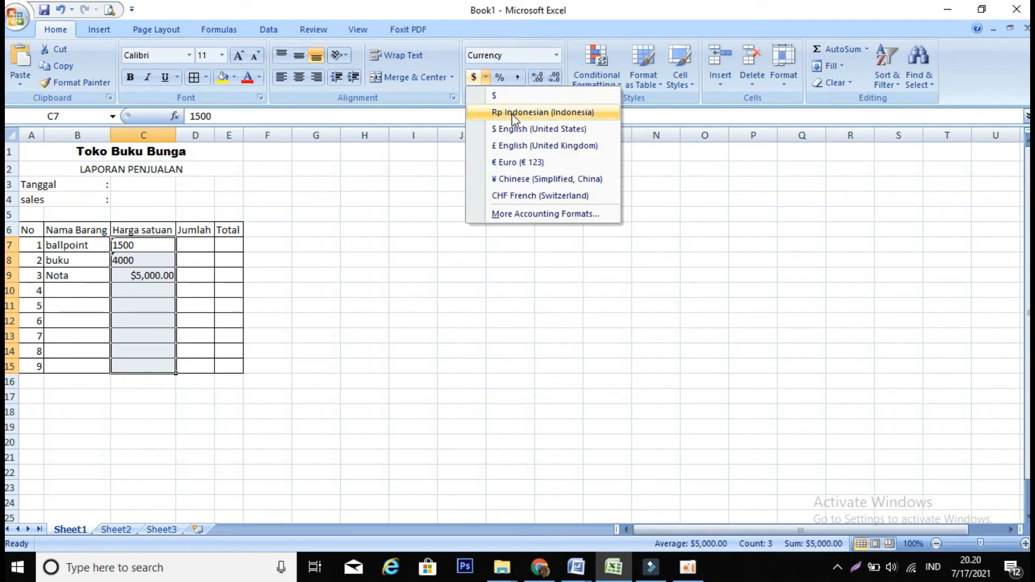
left_click(512, 115)
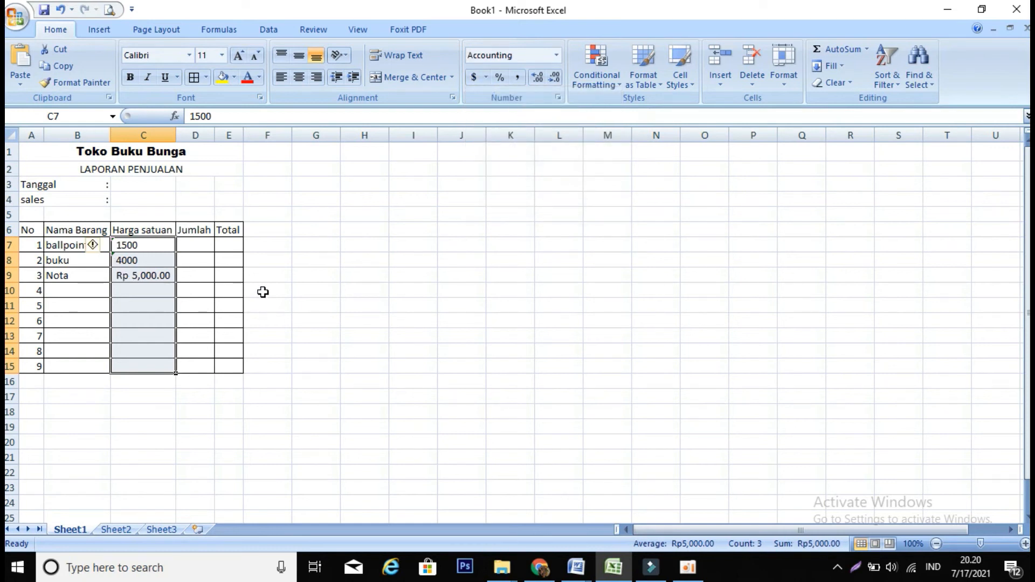
left_click(162, 287)
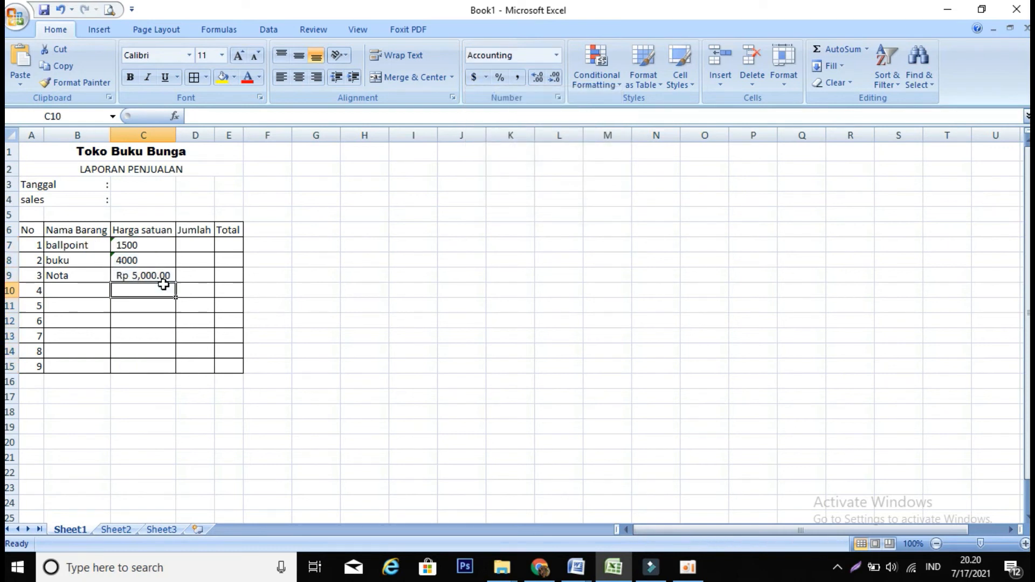
Re-enter the unit prices 1500 in C7 and 4000 in C8 as plain numbers.
left_click(149, 248)
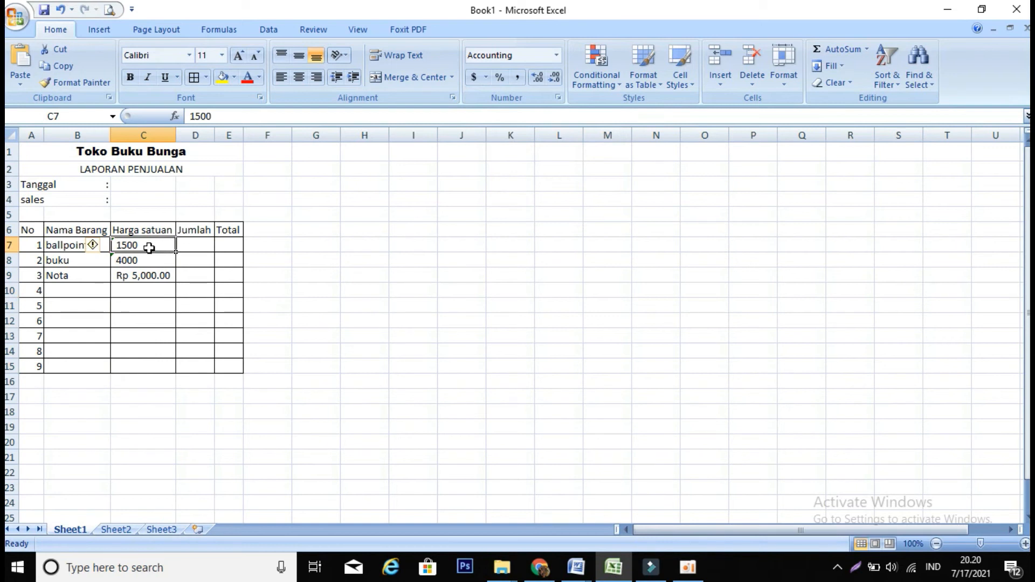
mouse_move(150, 247)
left_mouse_down()
mouse_move(164, 353)
mouse_move(160, 243)
left_mouse_up()
type("1500")
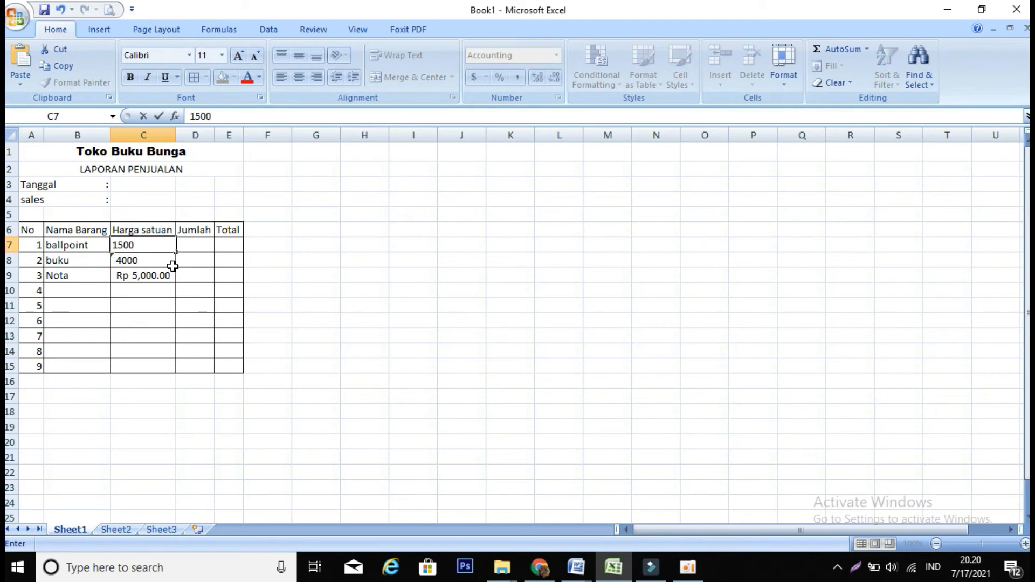
key("Return")
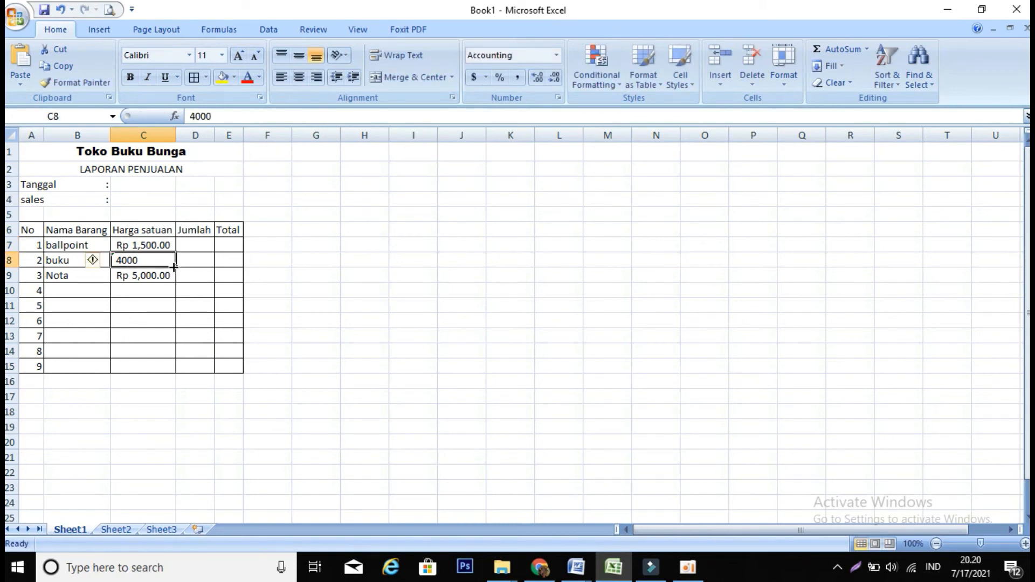
type("4000")
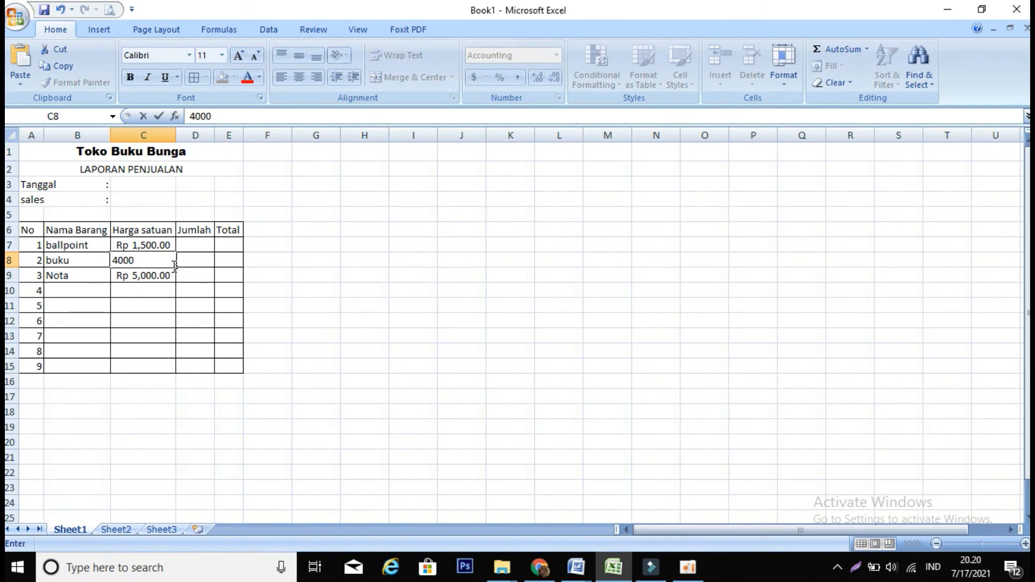
key("Return")
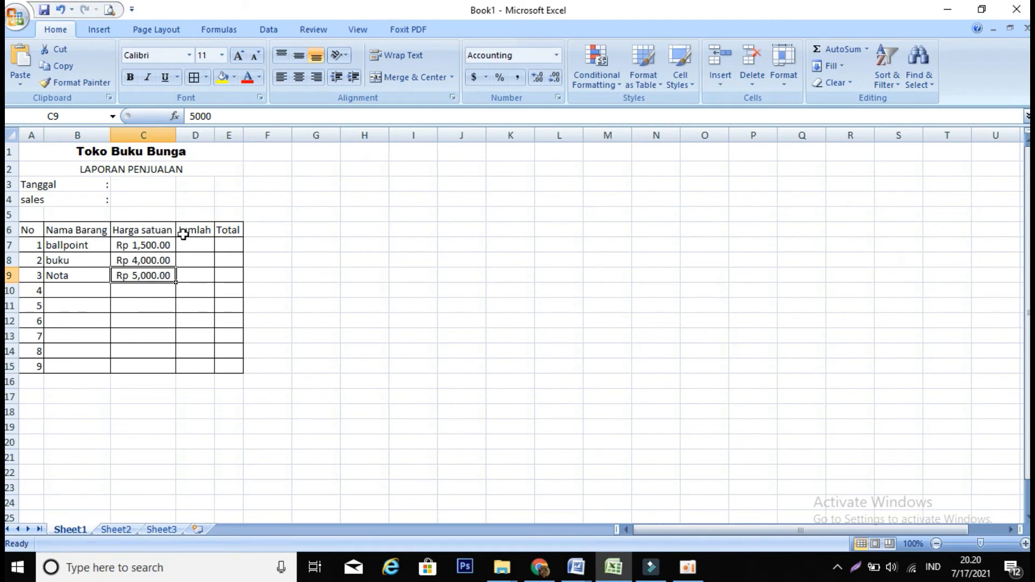
Enter the quantities 8, 14 and 25 for ballpoint, buku and Nota in the Jumlah column.
left_click(196, 247)
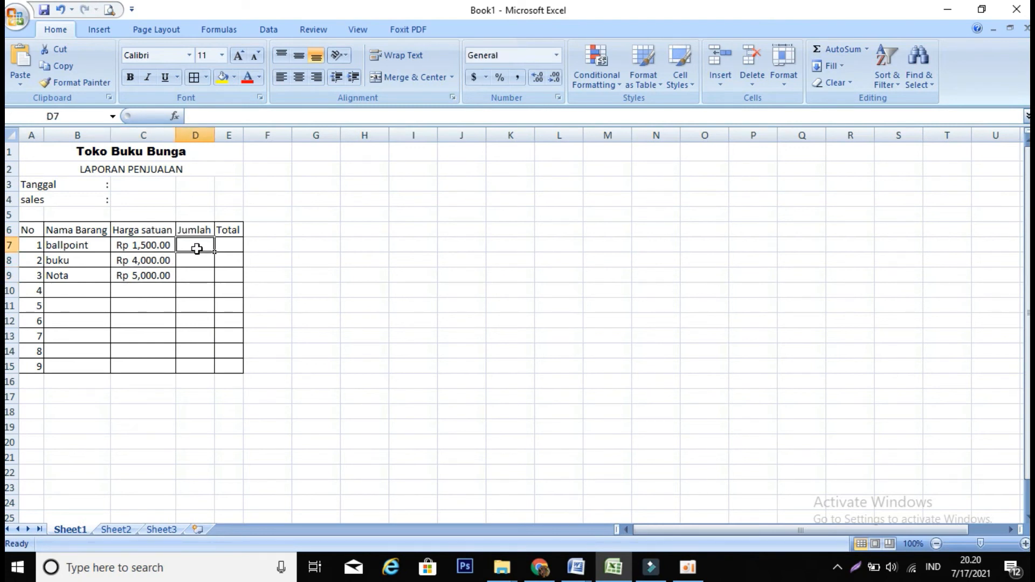
type("8")
key("Return")
type("14")
key("Return")
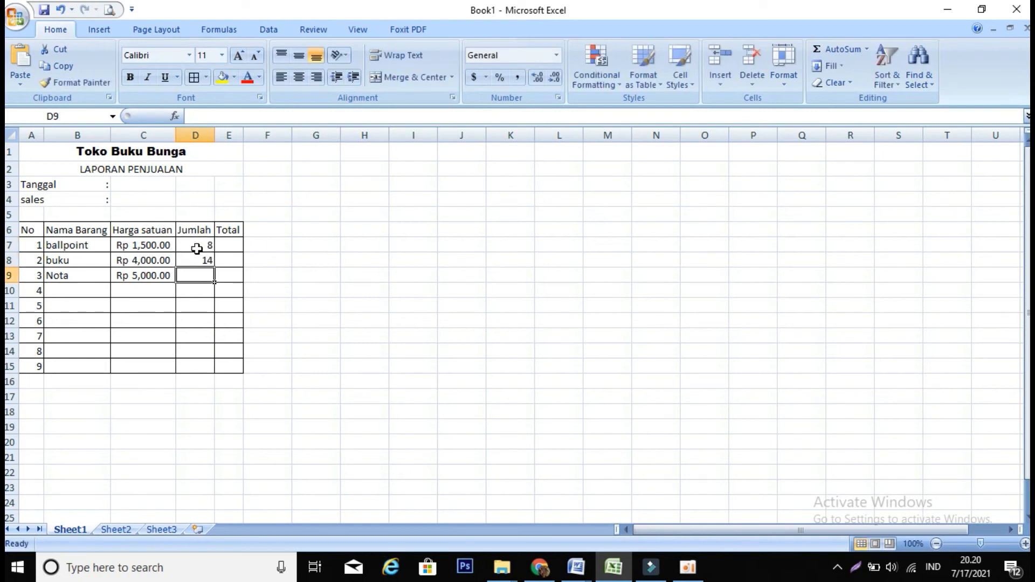
type("25")
key("Return")
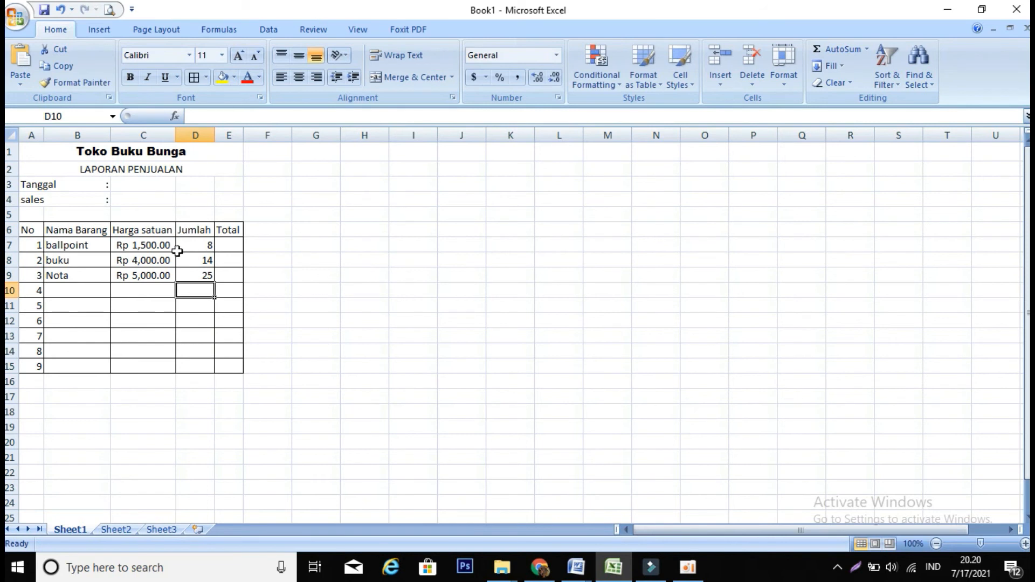
Calculate the ballpoint total in E7 by multiplying unit price by quantity with the formula =C7*D7.
left_click(228, 242)
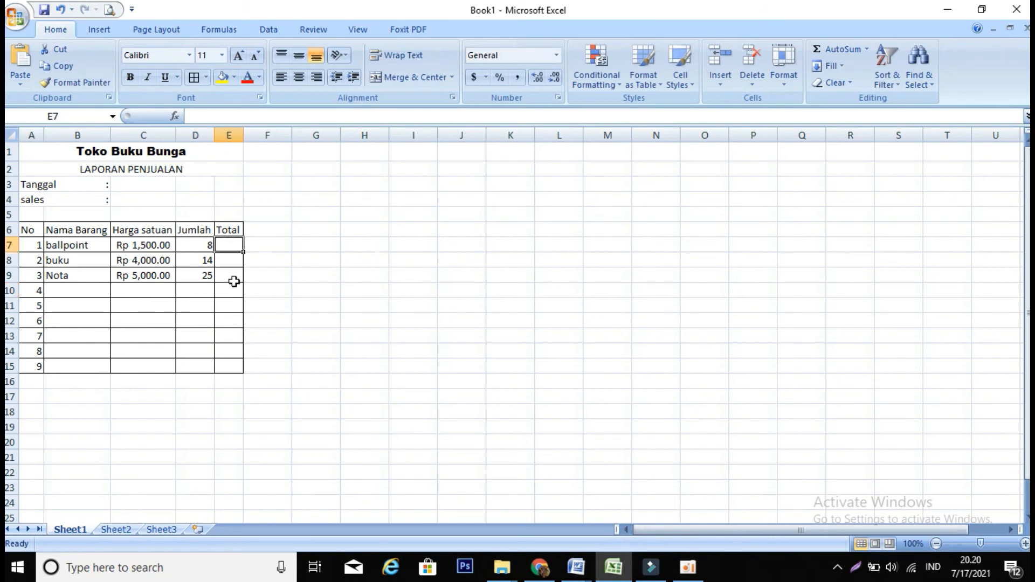
left_click(206, 240)
left_click(141, 245)
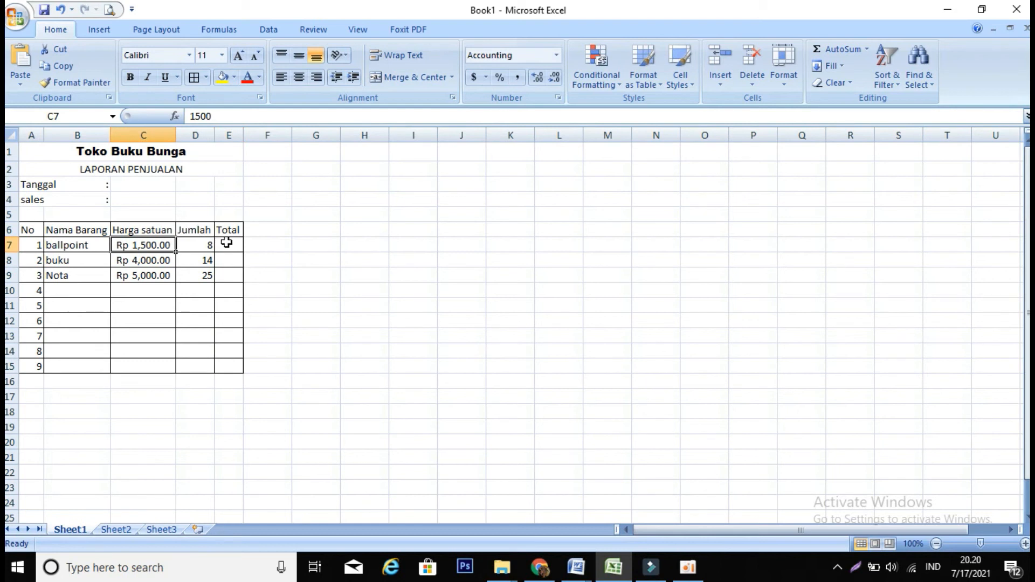
left_click(226, 243)
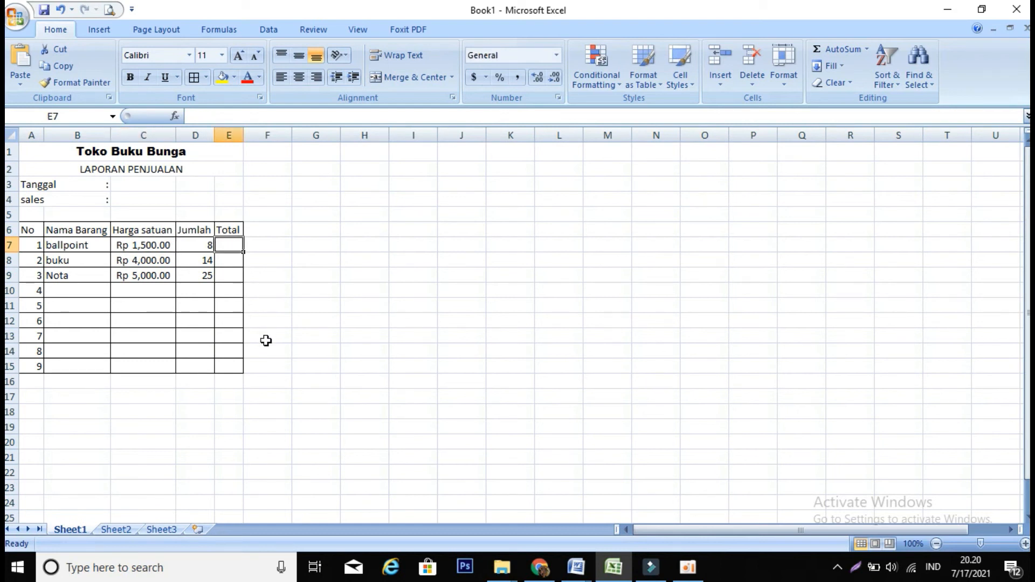
type("=")
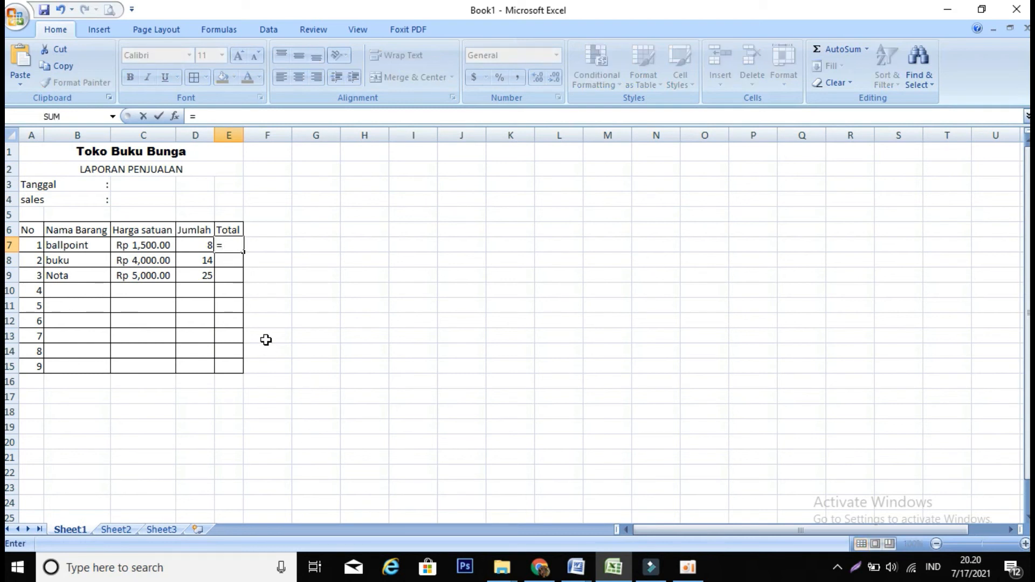
left_click(134, 246)
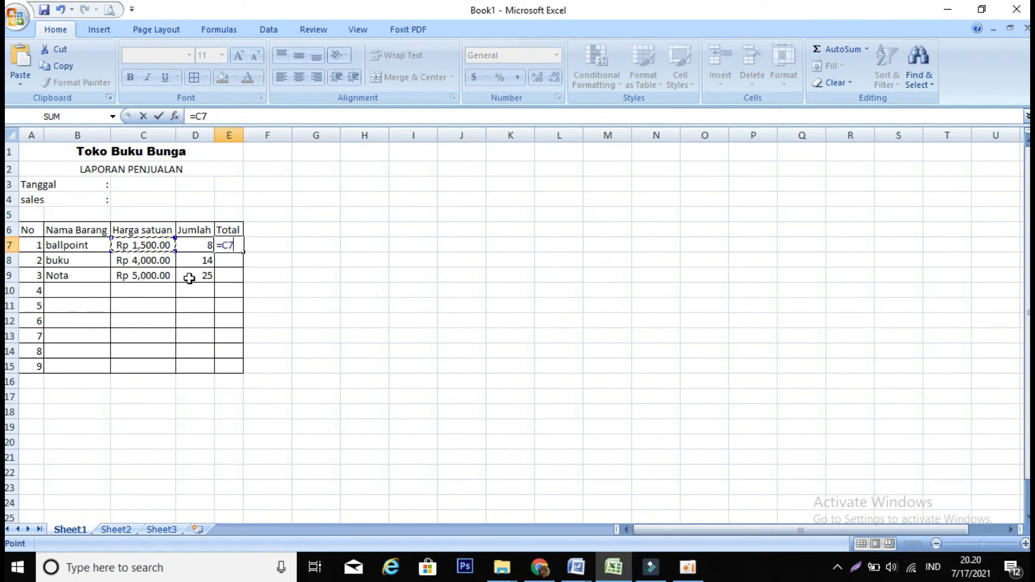
type("*")
left_click(203, 245)
key("Return")
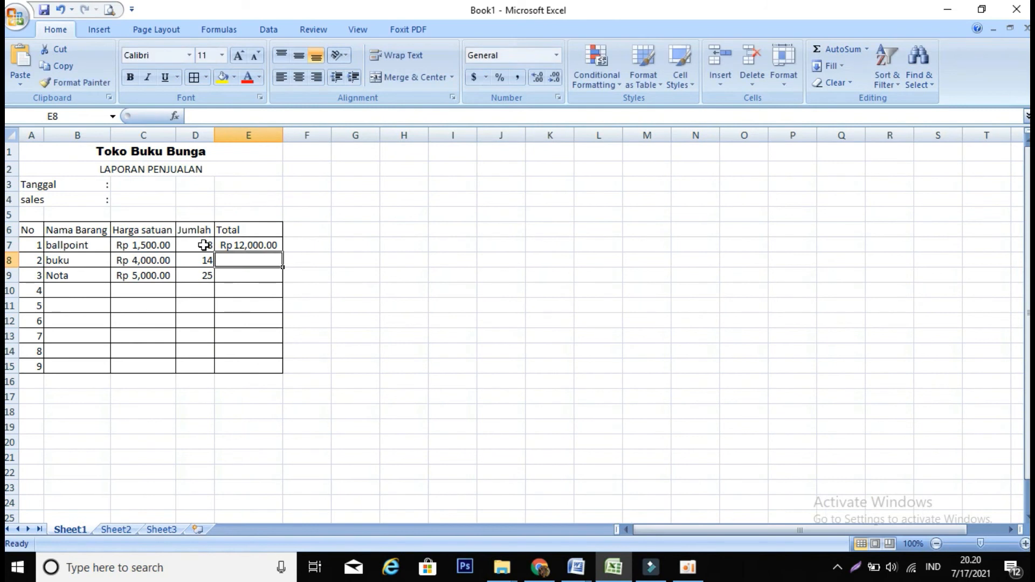
Copy the Total formula from E7 down to E9 and auto-fit the width of column E.
left_click(267, 243)
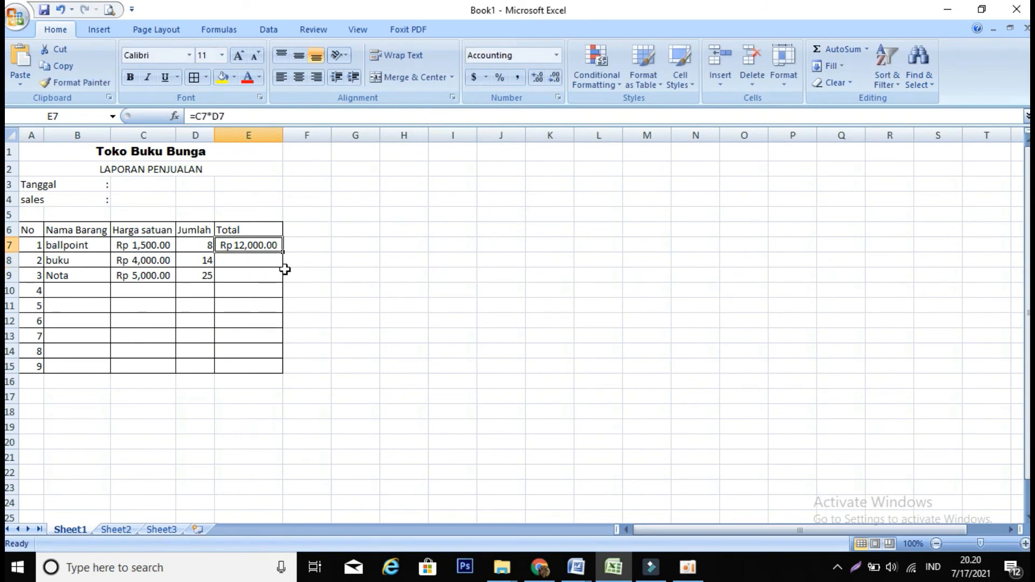
left_click_drag(284, 252, 284, 276)
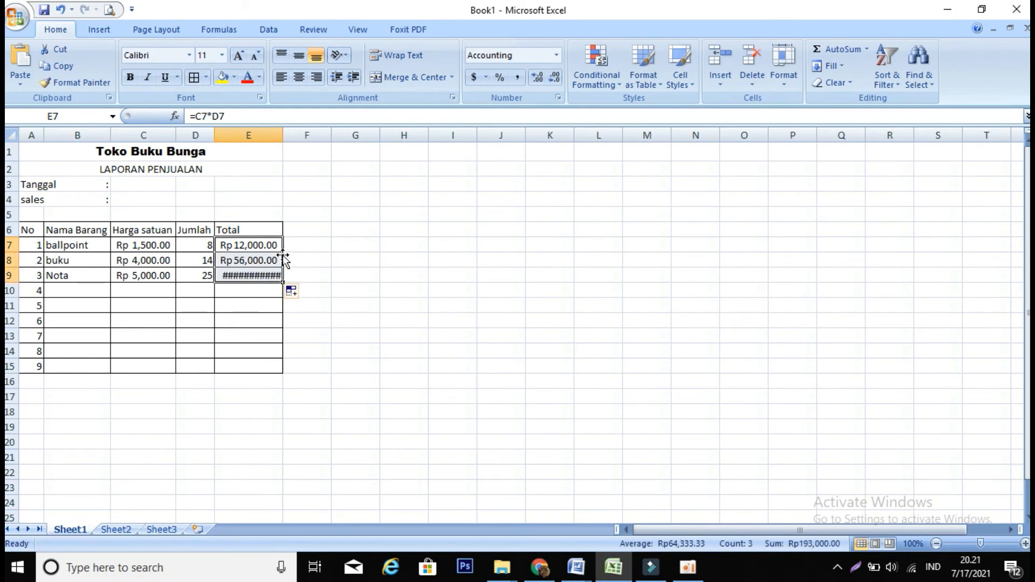
double_click(283, 135)
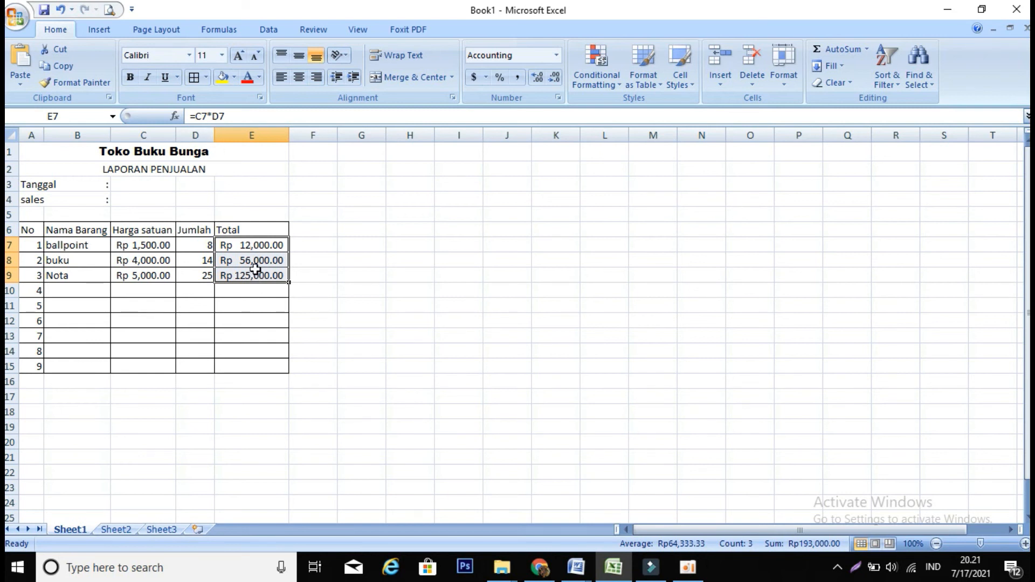
left_click(256, 273)
left_click(225, 115)
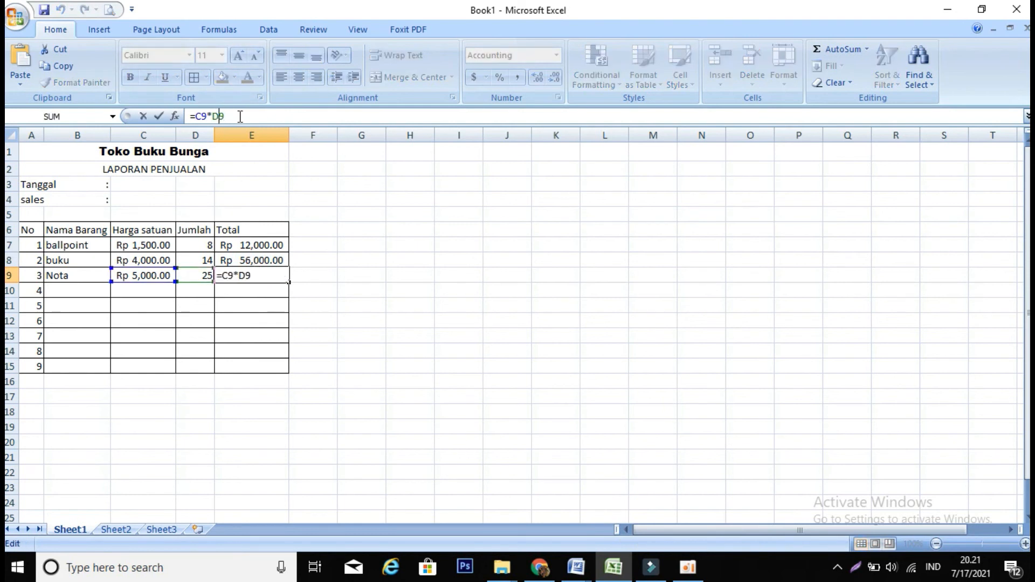
left_click(242, 258)
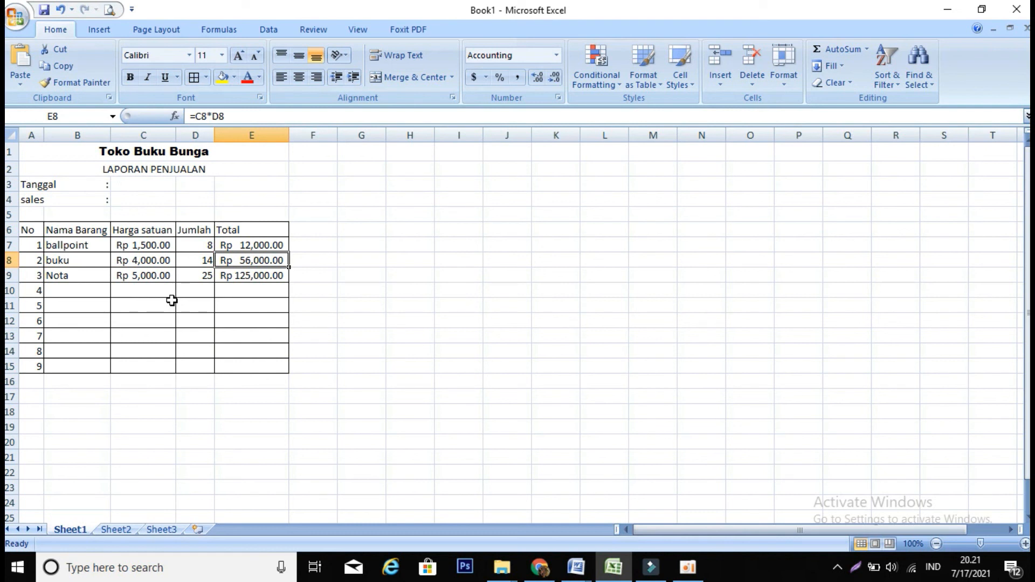
Start saving the workbook and browse to the yutub folder inside doel on Local Disk (E:).
left_click(19, 21)
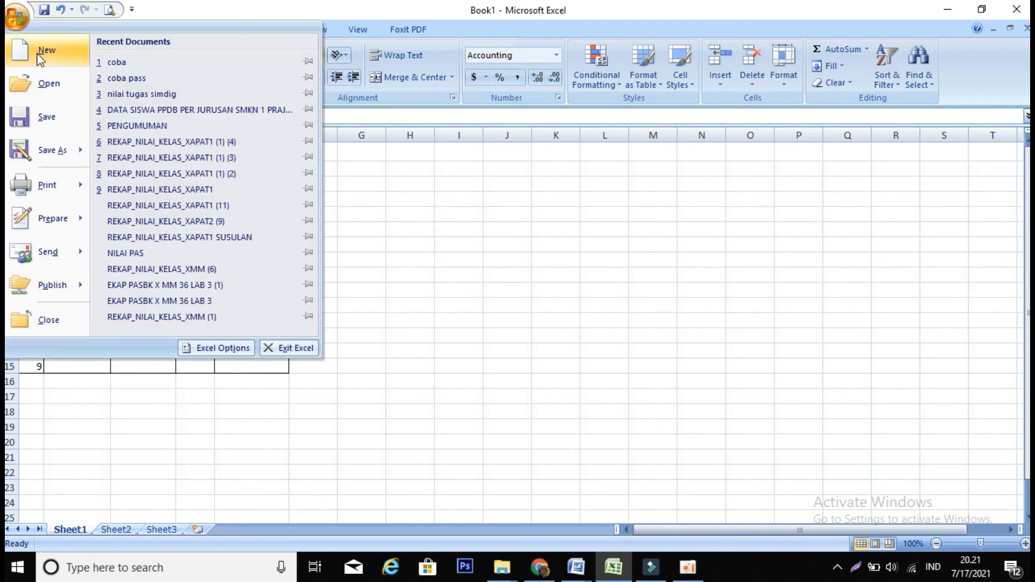
left_click(45, 13)
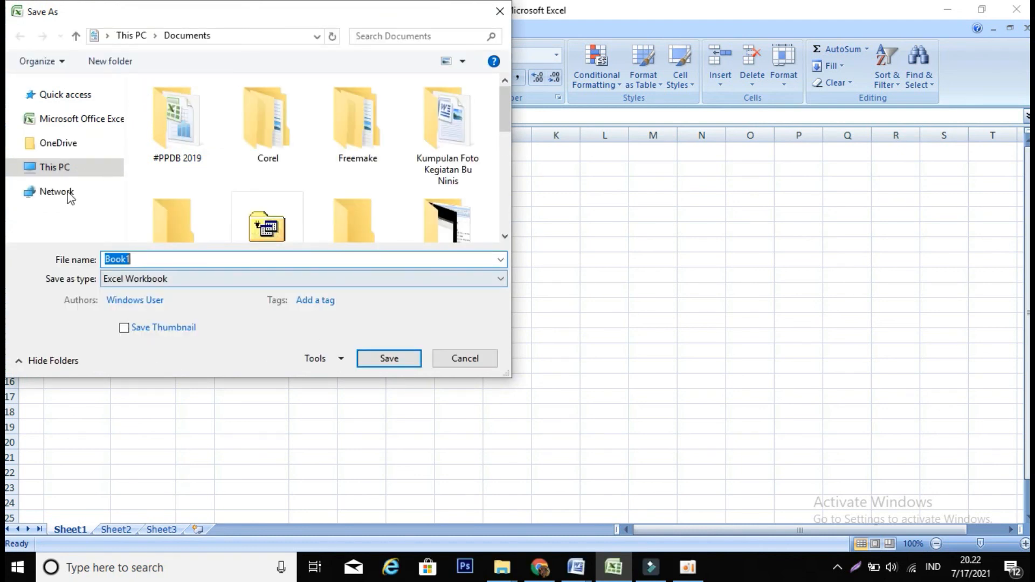
left_click(14, 167)
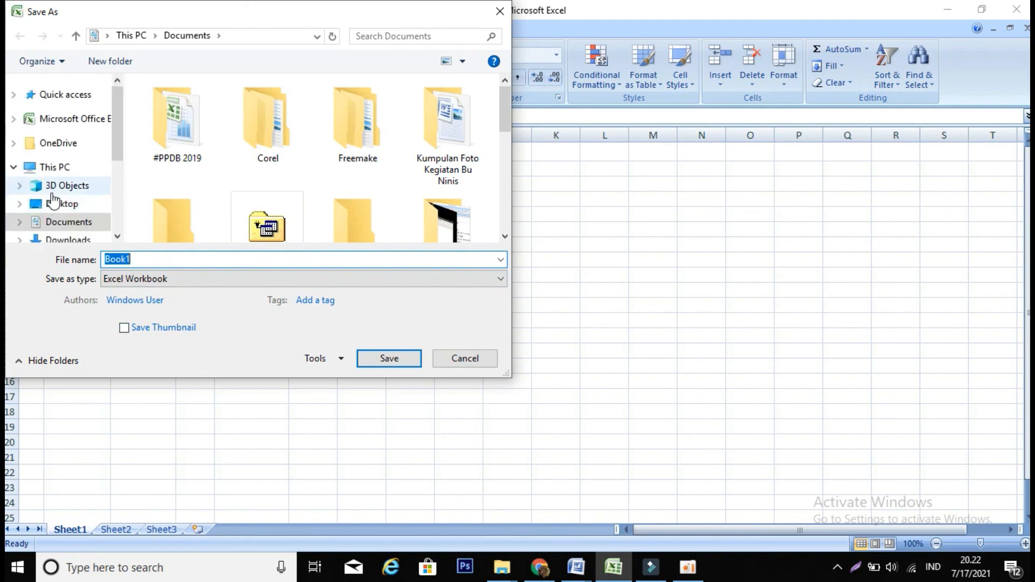
scroll(60, 200, "down", 3)
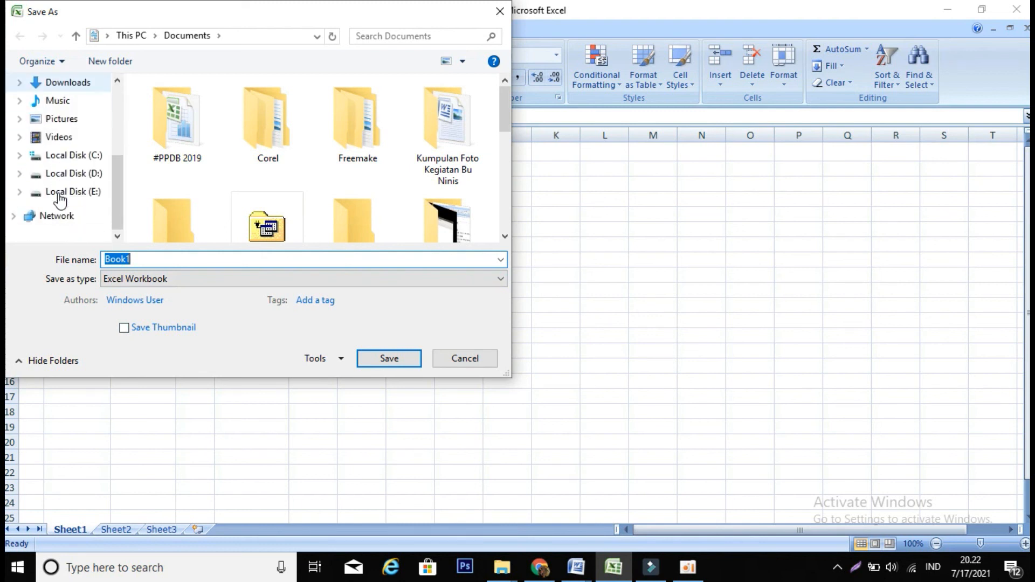
left_click(59, 194)
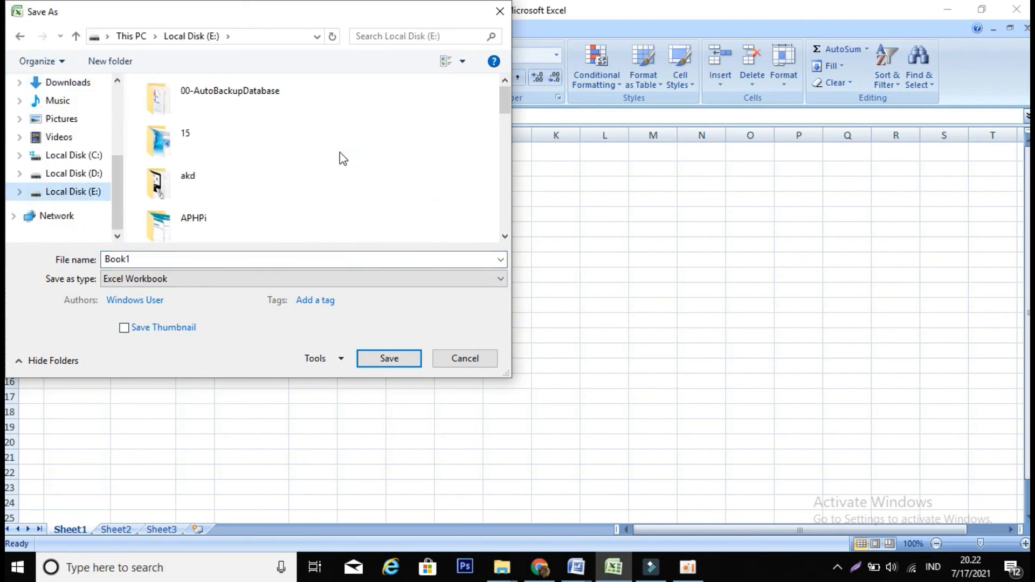
scroll(340, 154, "down", 5)
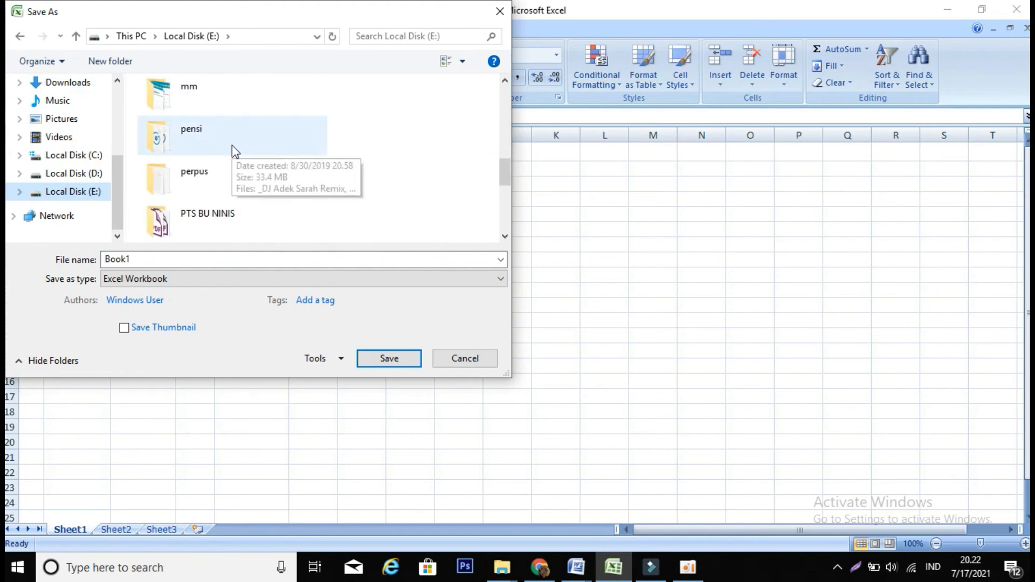
scroll(232, 145, "up", 3)
double_click(231, 144)
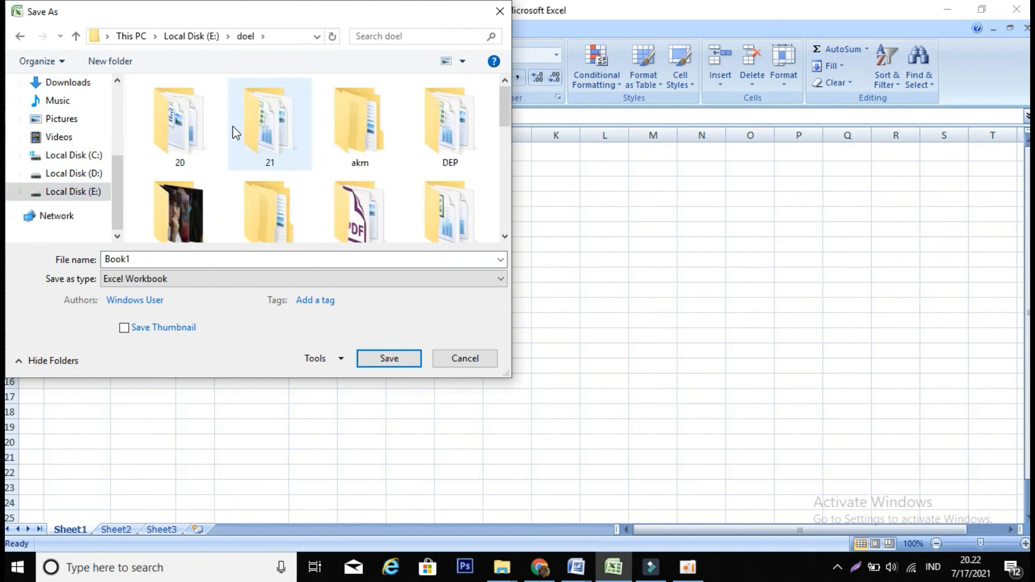
scroll(237, 135, "down", 5)
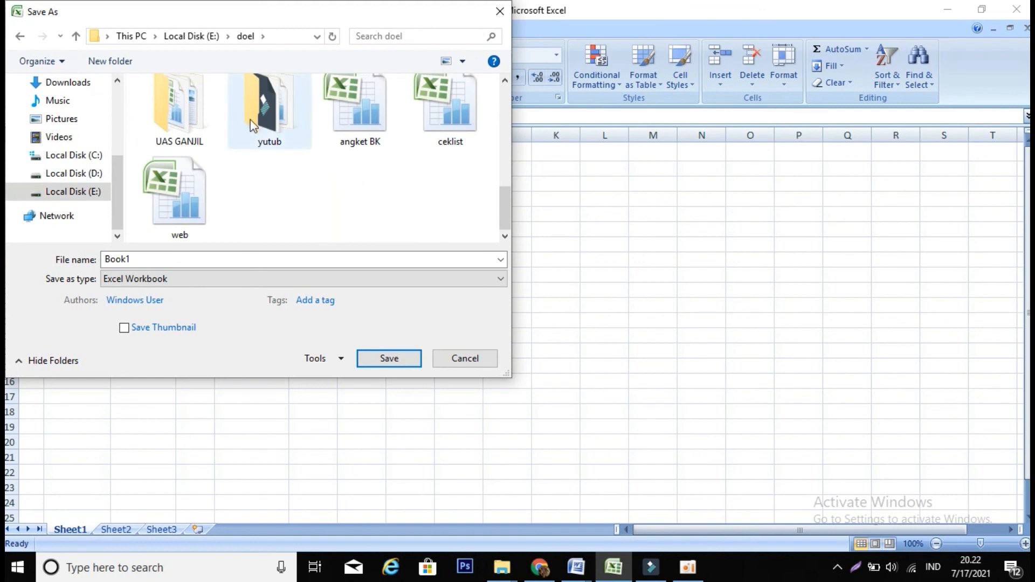
double_click(249, 122)
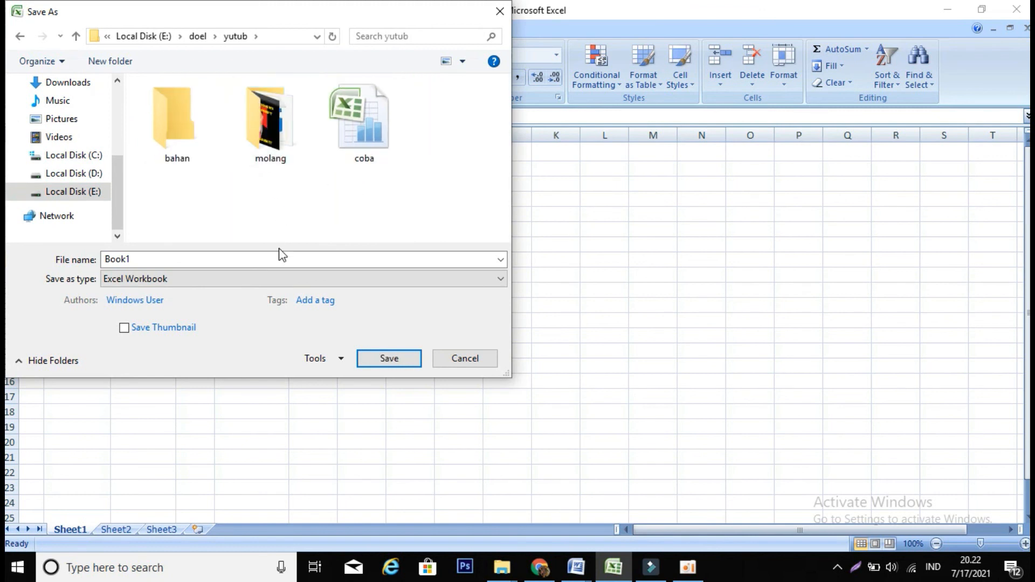
Name the workbook file excel and save it as an Excel Workbook in the yutub folder.
left_click(263, 262)
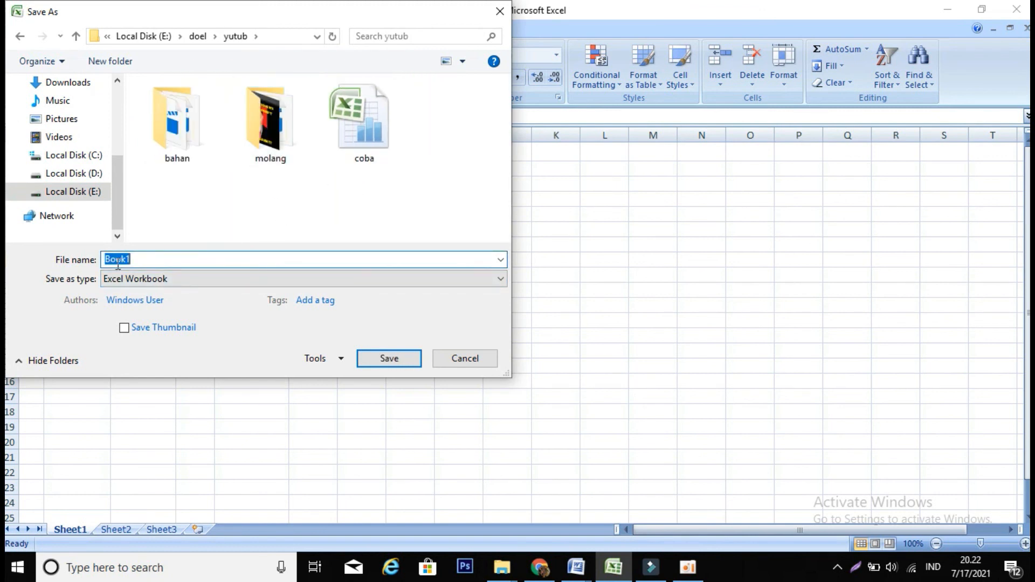
type("excell")
left_click(408, 365)
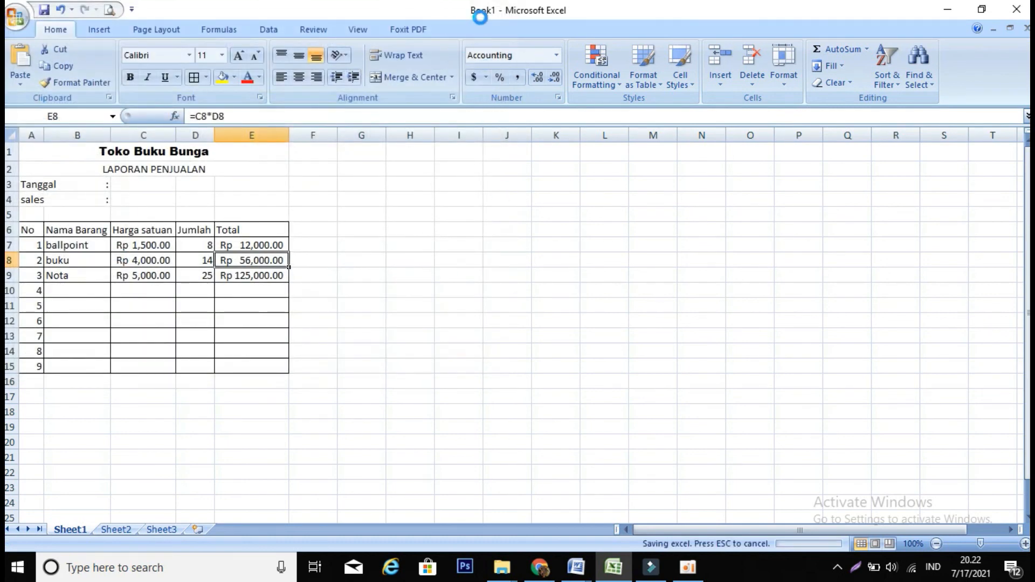